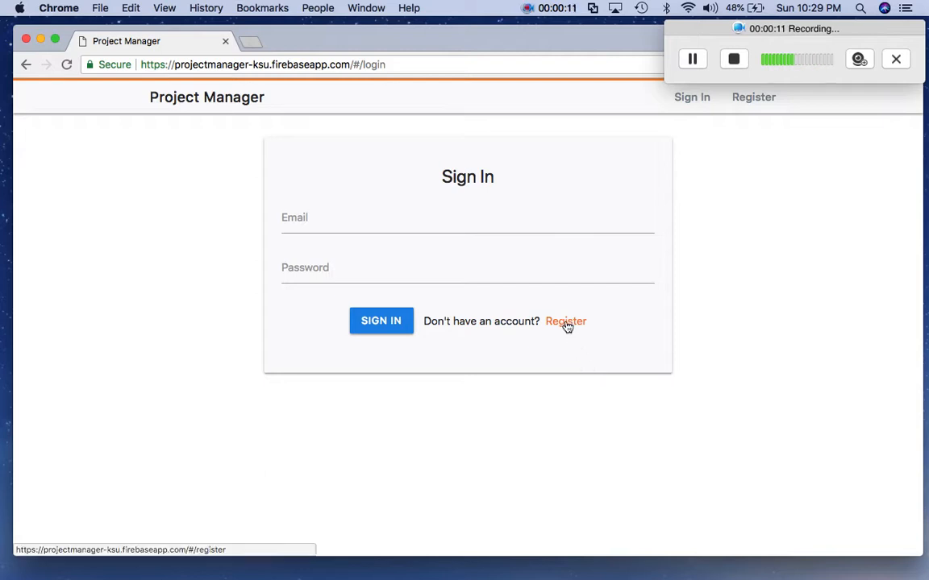
- Open the registration page and clear the browser's autofilled e-mail and password
left_click(565, 321)
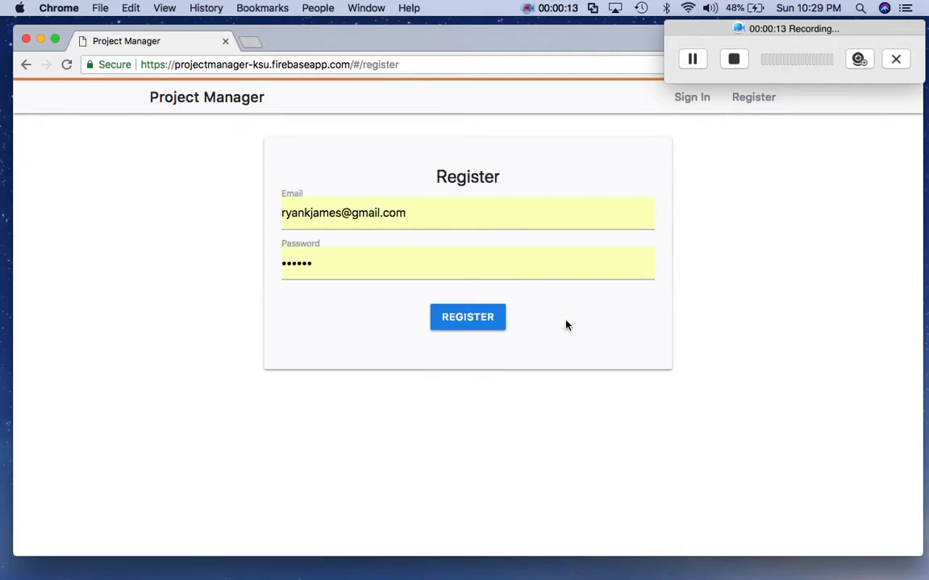
left_click(458, 217)
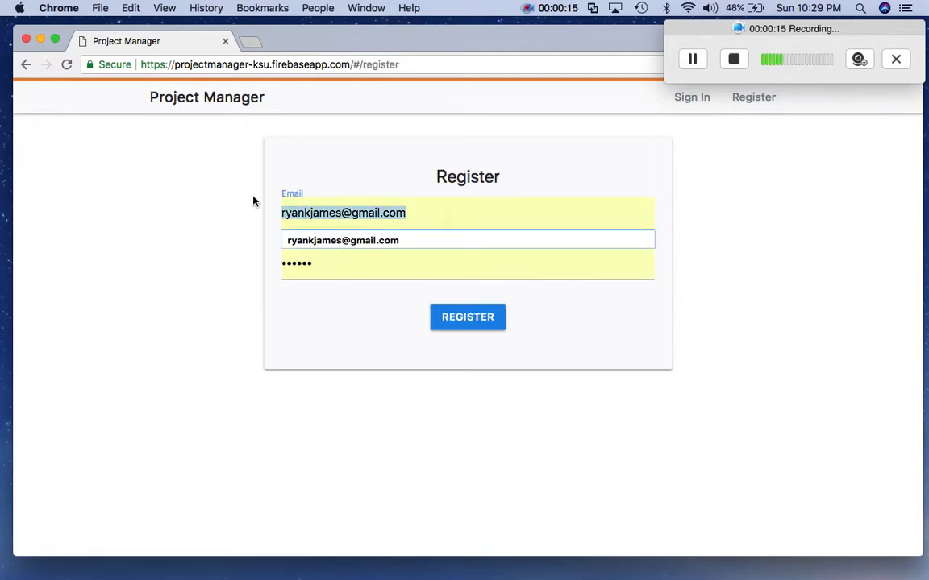
key("BackSpace")
left_click(363, 275)
key("BackSpace")
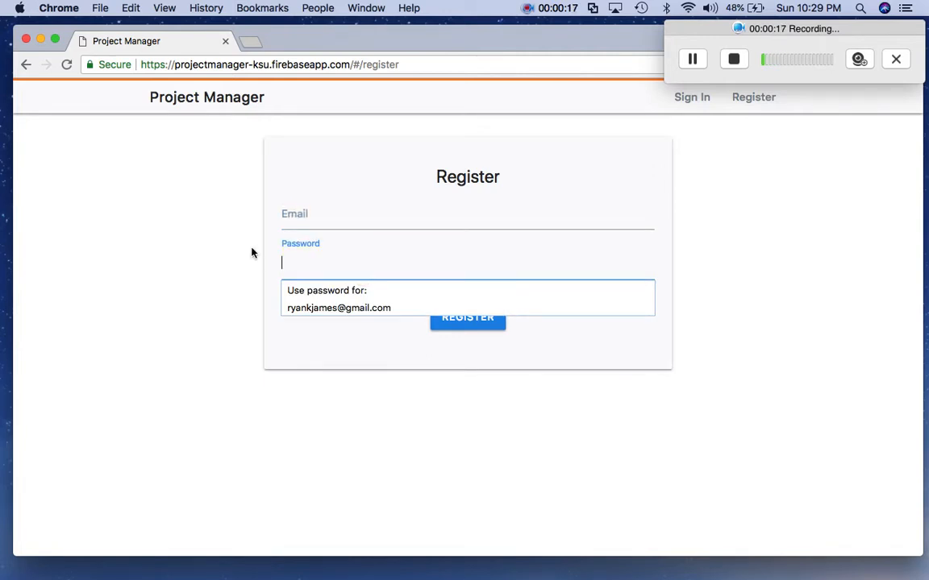
- Enter a fresh e-mail address and a new password, then submit the registration
left_click(312, 212)
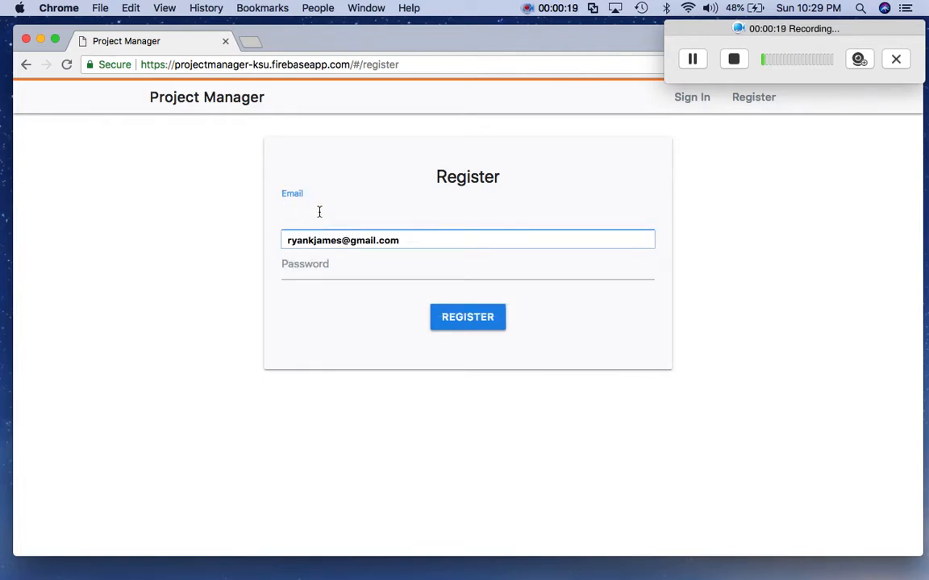
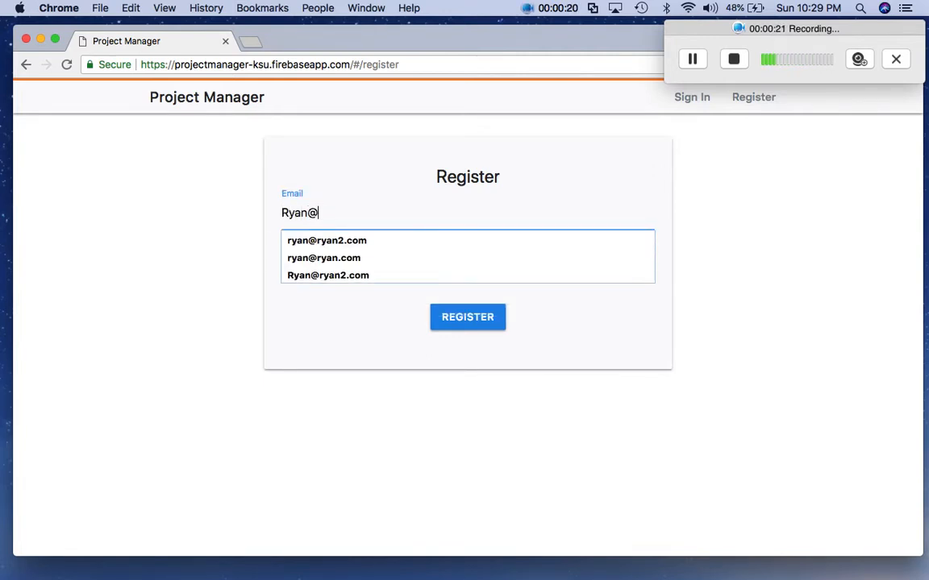
key("Tab")
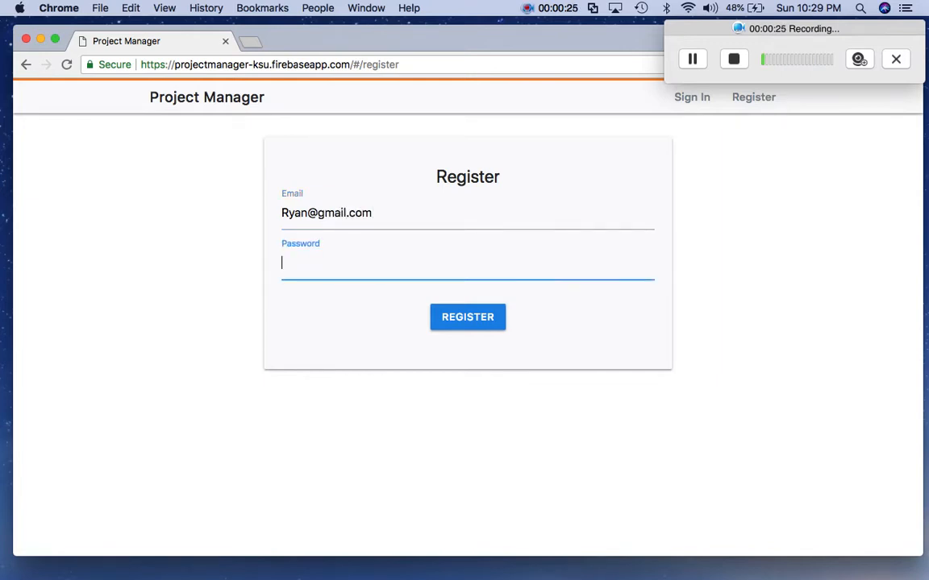
type("••••••••")
left_click(480, 322)
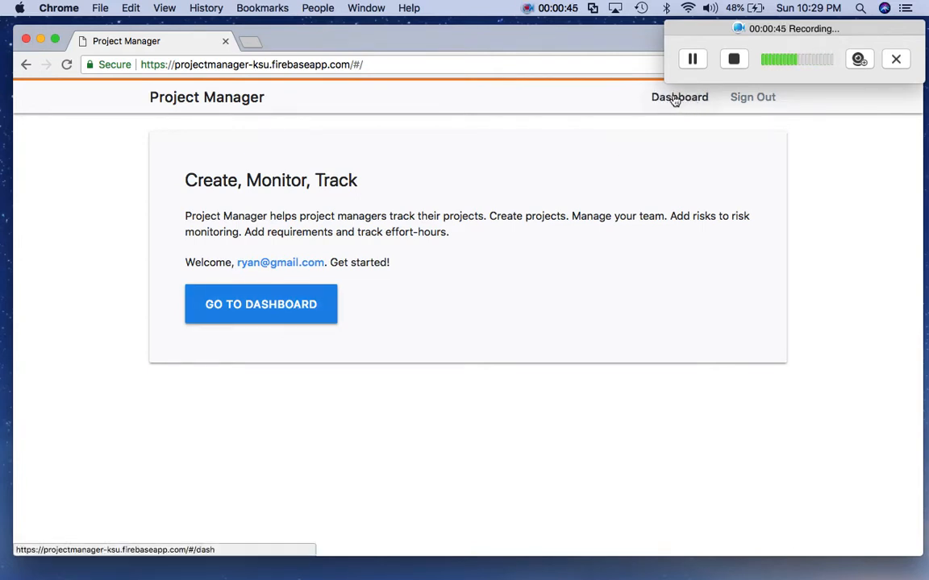
- Go to the dashboard and open the Create a New Project card
left_click(261, 303)
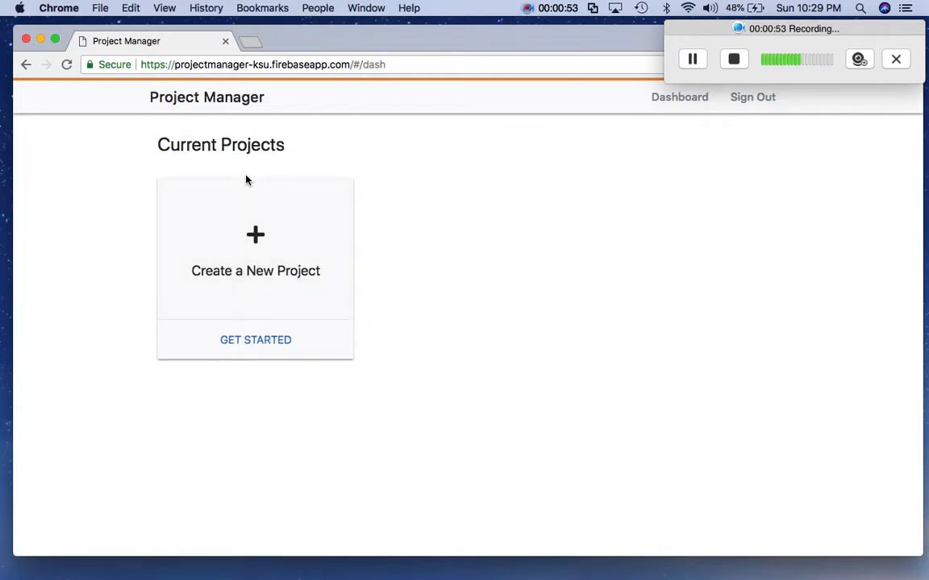
left_click(256, 240)
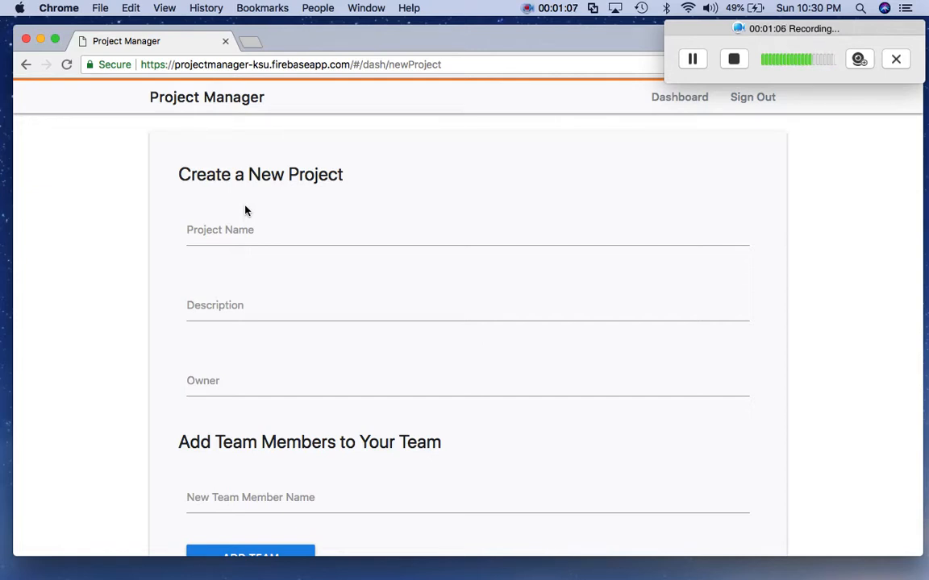
- Fill in name 'My Project', description 'This is a test Project' and the owner's name
left_click(226, 225)
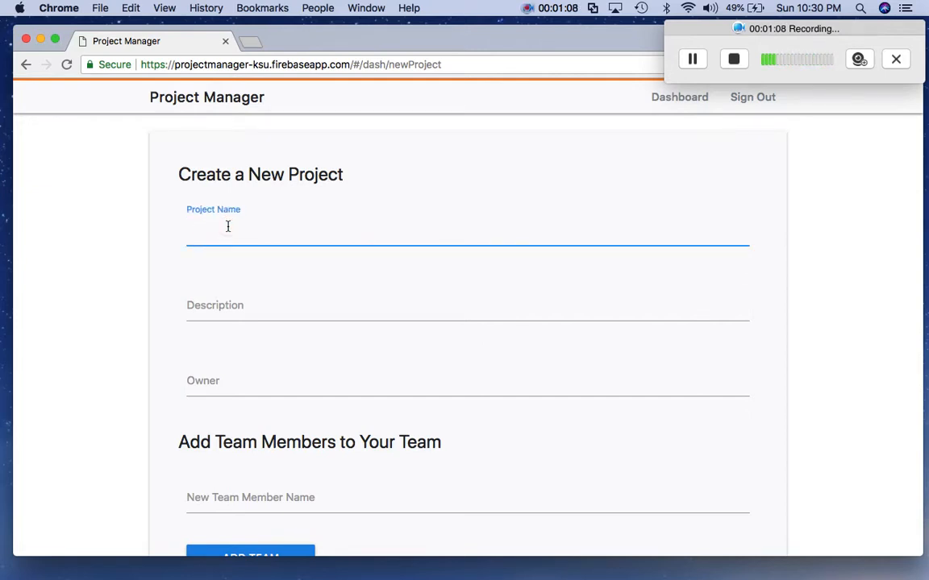
type("My P")
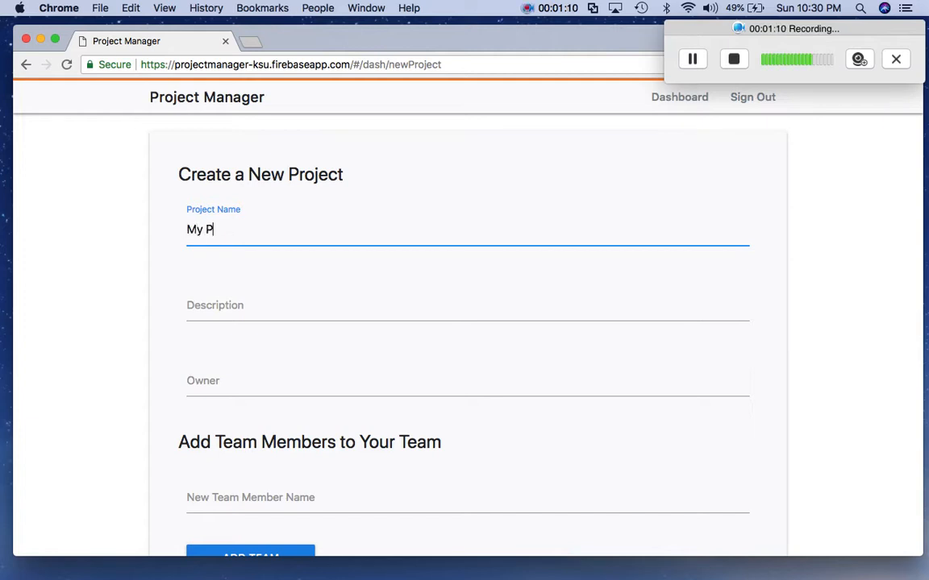
type("roject")
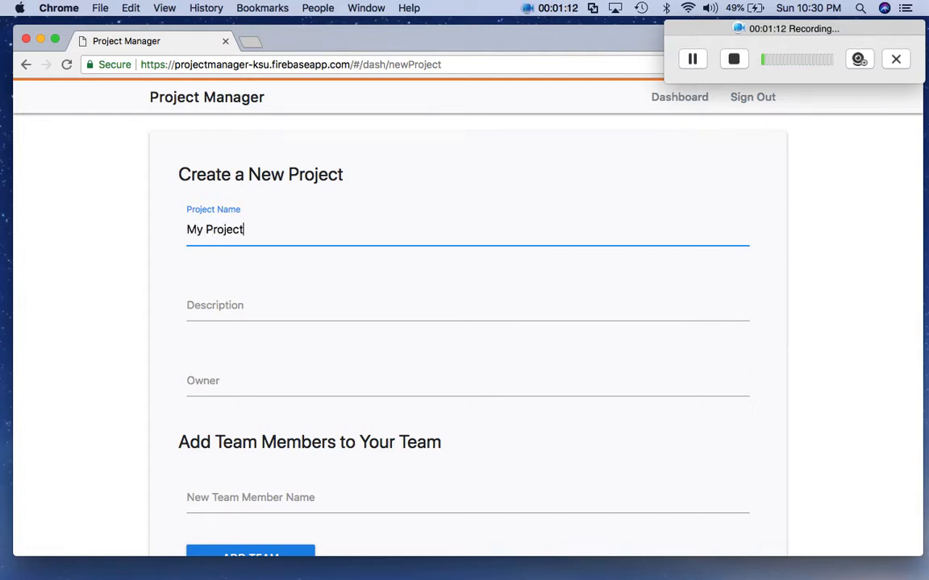
left_click(221, 305)
type("This is a test")
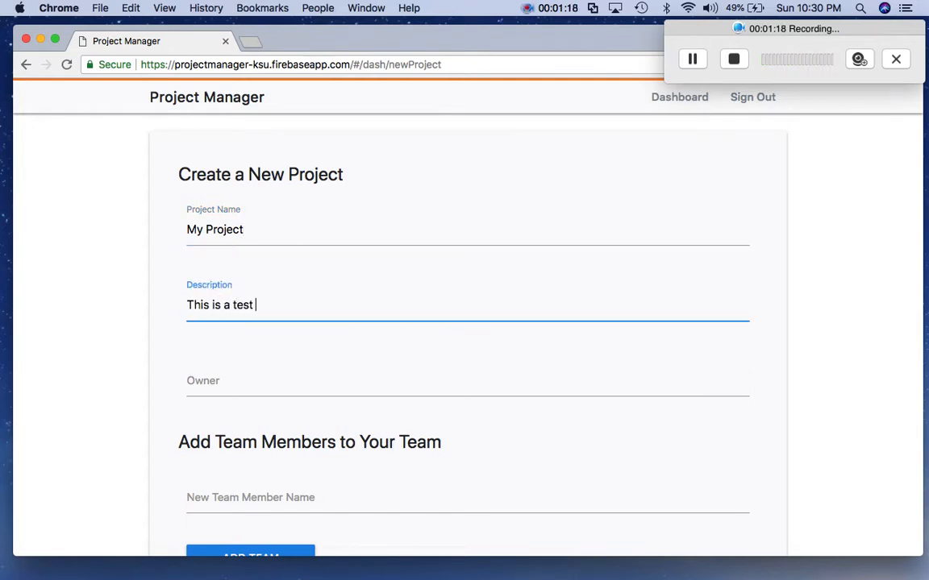
type(" Project")
left_click(207, 383)
type("Ryan")
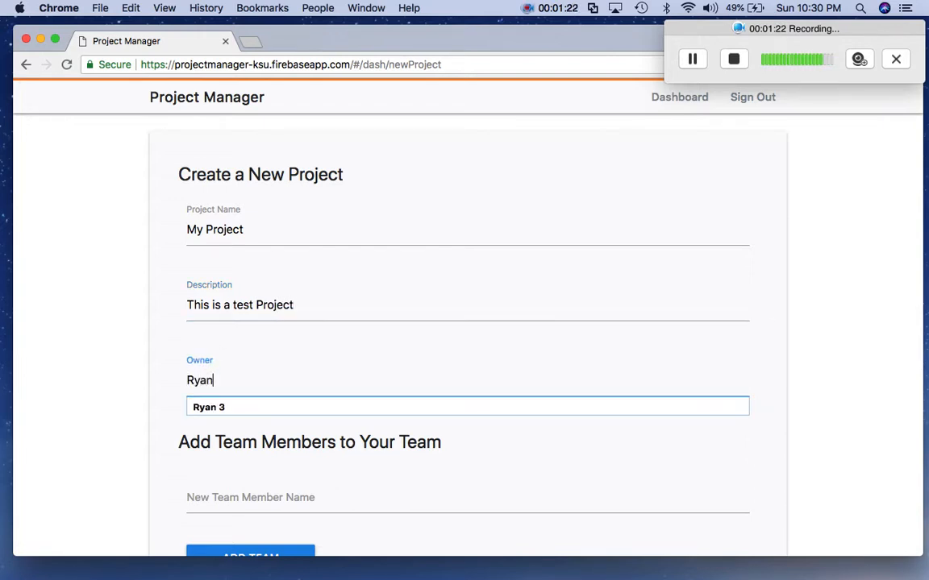
left_click(119, 388)
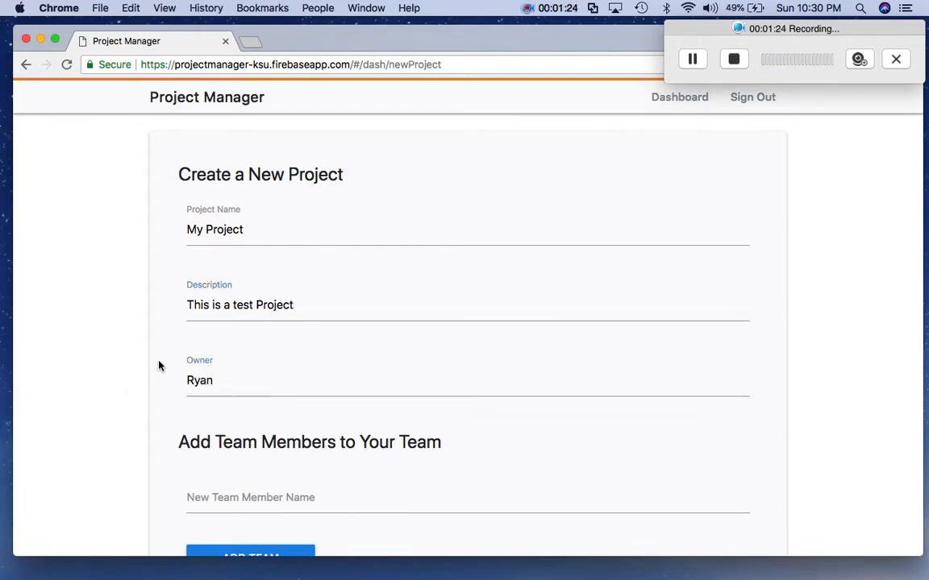
scroll(240, 385, "down", 3)
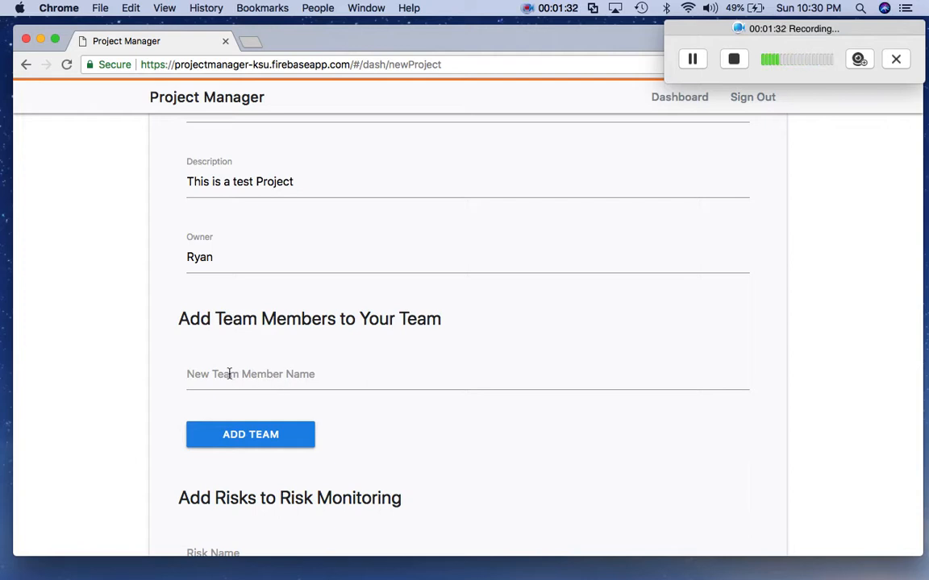
- Add two team members by name with ADD TEAM, then scroll down to the risks section
left_click(240, 374)
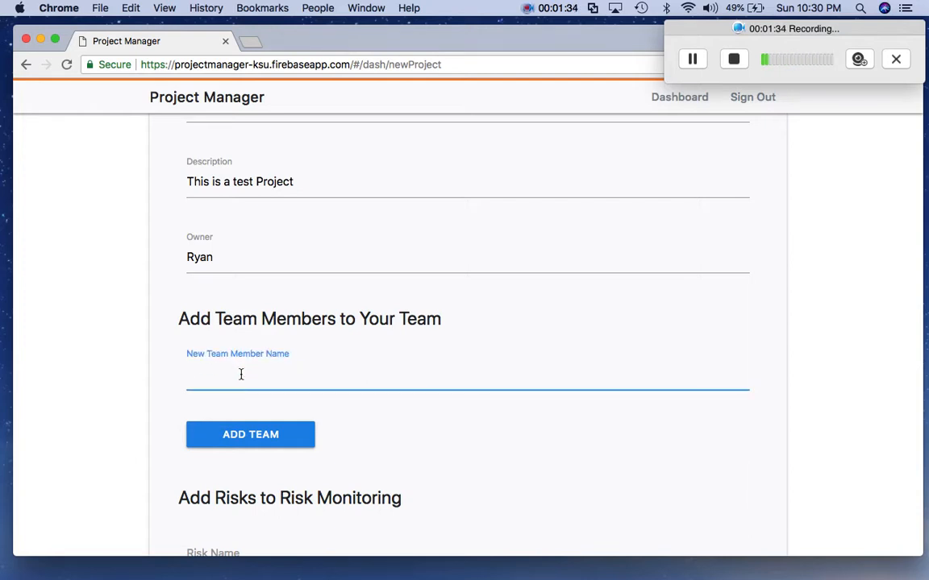
type("John Smith")
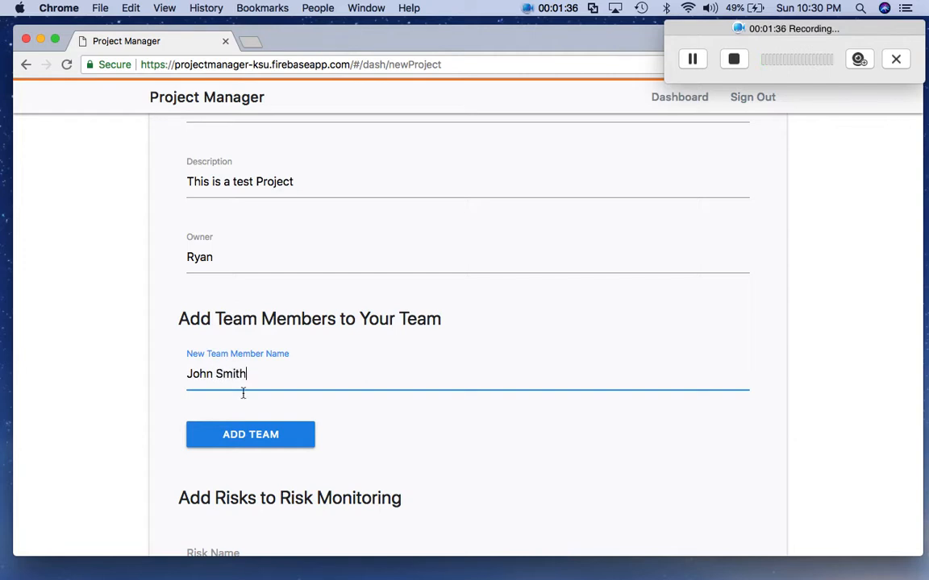
left_click(255, 436)
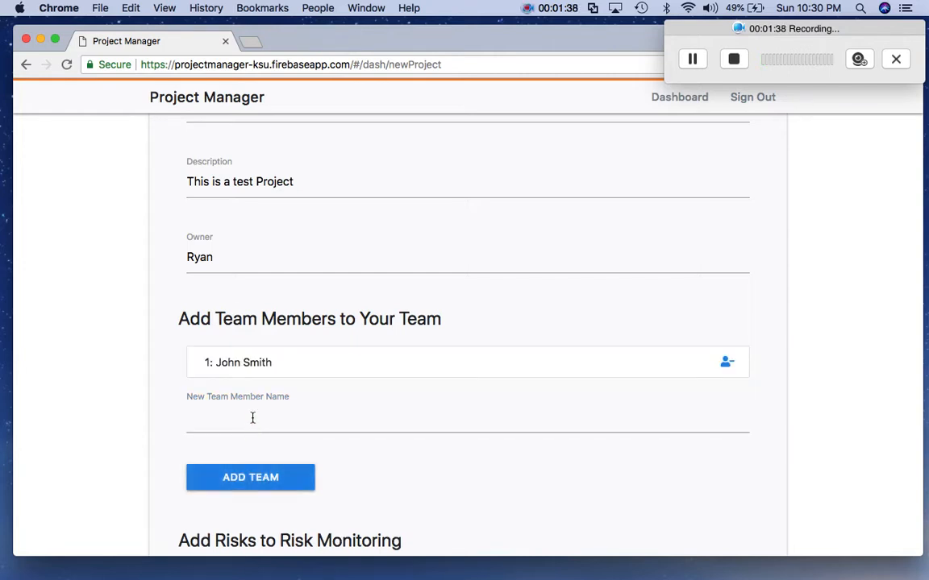
left_click(251, 417)
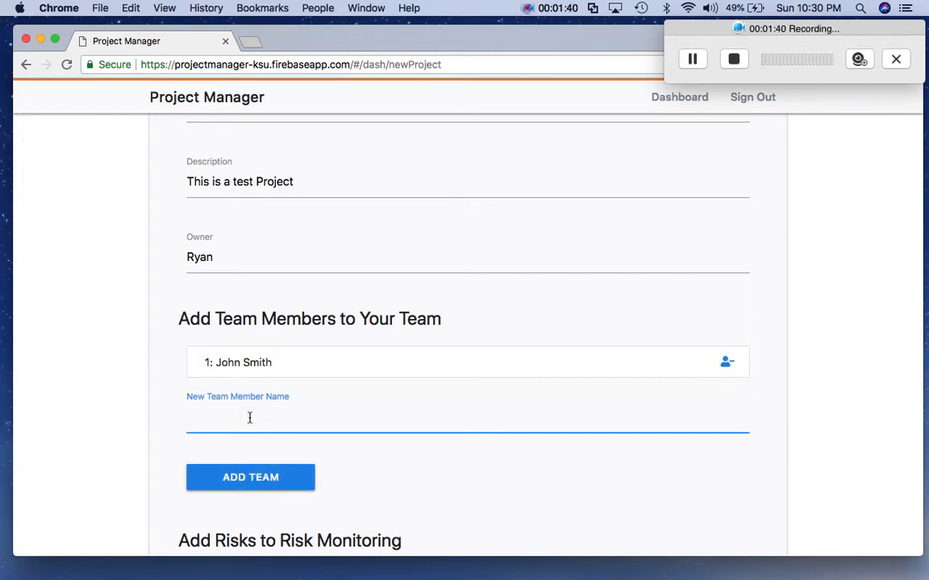
type("Bob Smith")
left_click(256, 483)
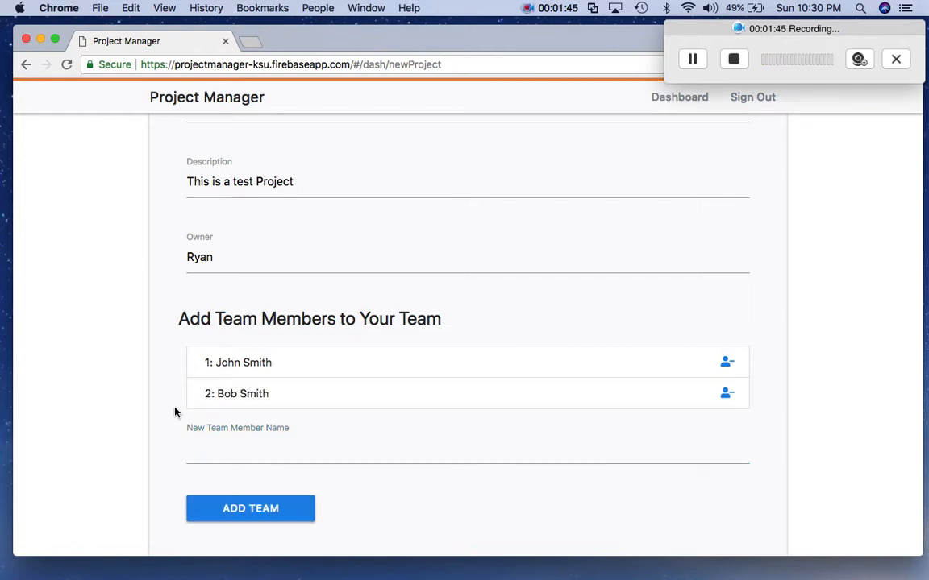
scroll(174, 412, "down", 2)
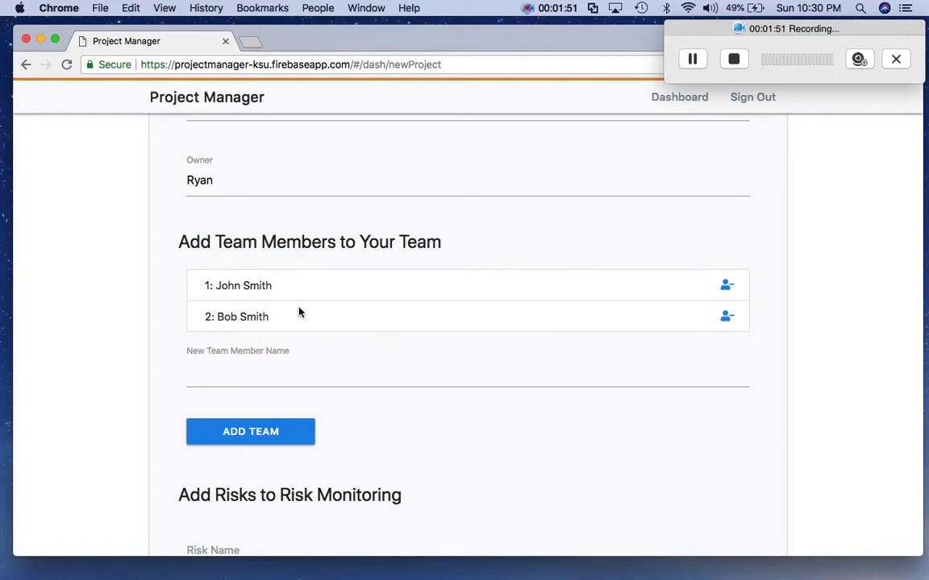
scroll(293, 284, "down", 2)
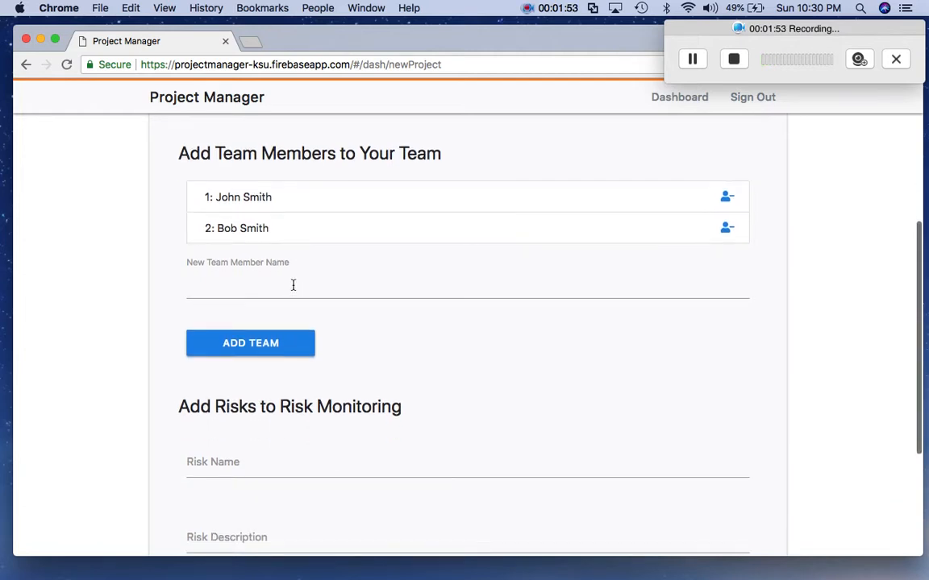
scroll(293, 284, "down", 3)
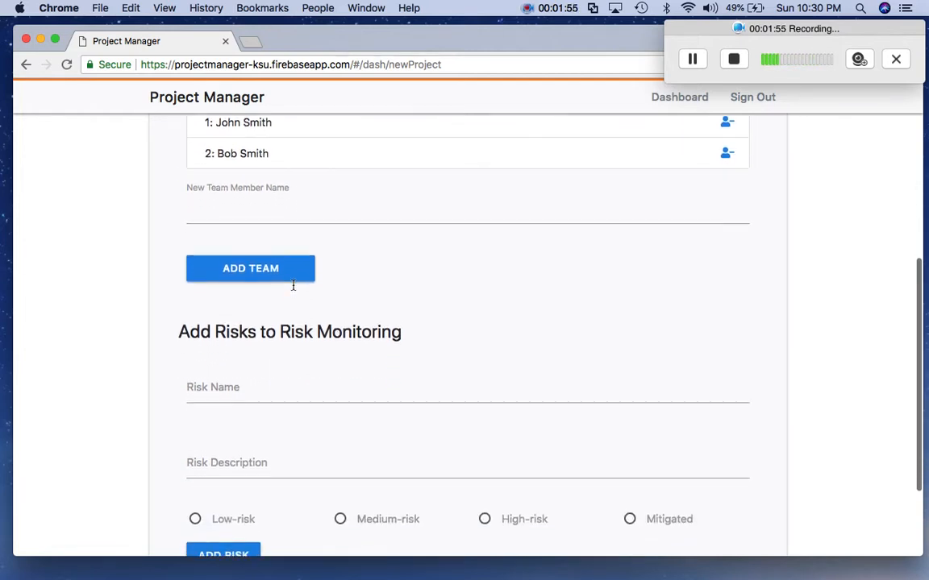
scroll(294, 288, "down", 2)
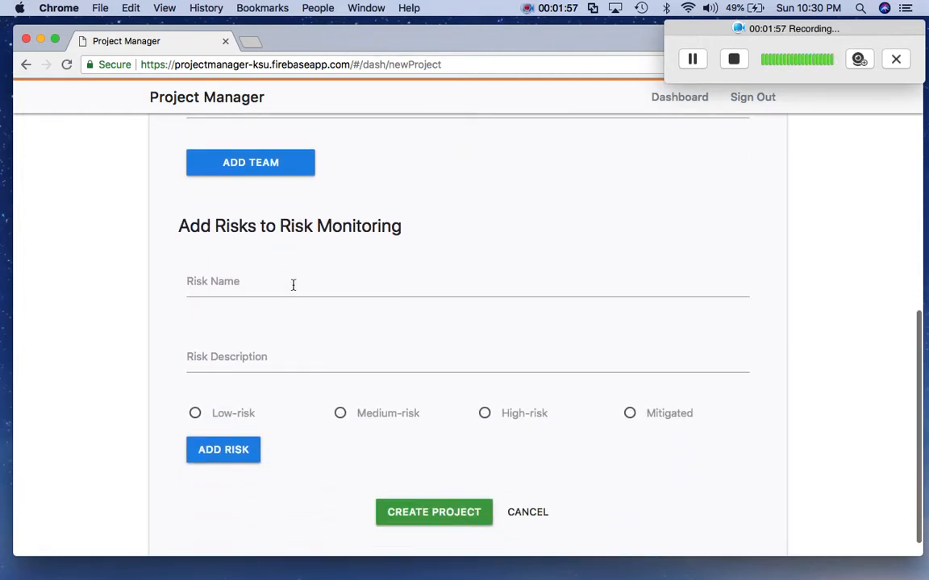
scroll(293, 289, "up", 4)
scroll(294, 288, "up", 2)
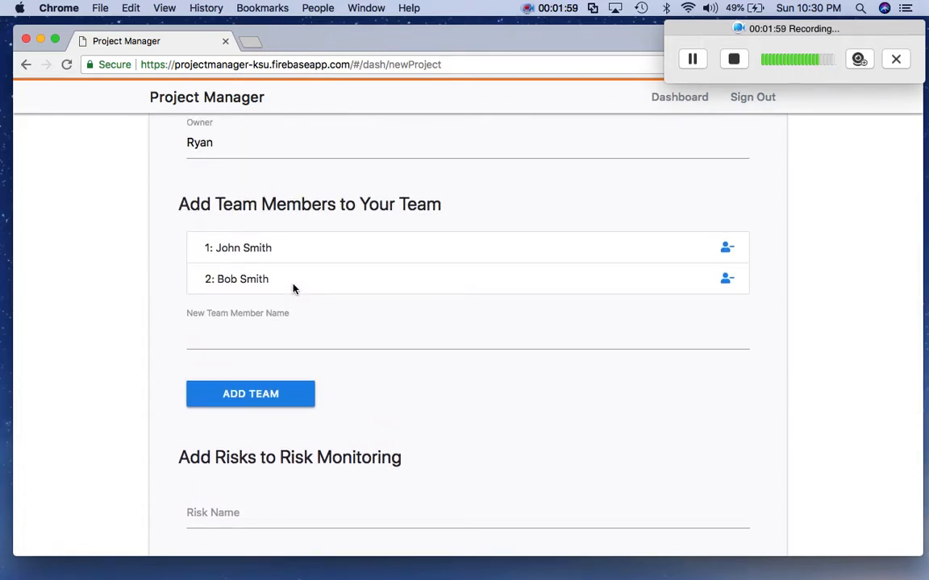
scroll(294, 289, "down", 5)
scroll(294, 289, "down", 1)
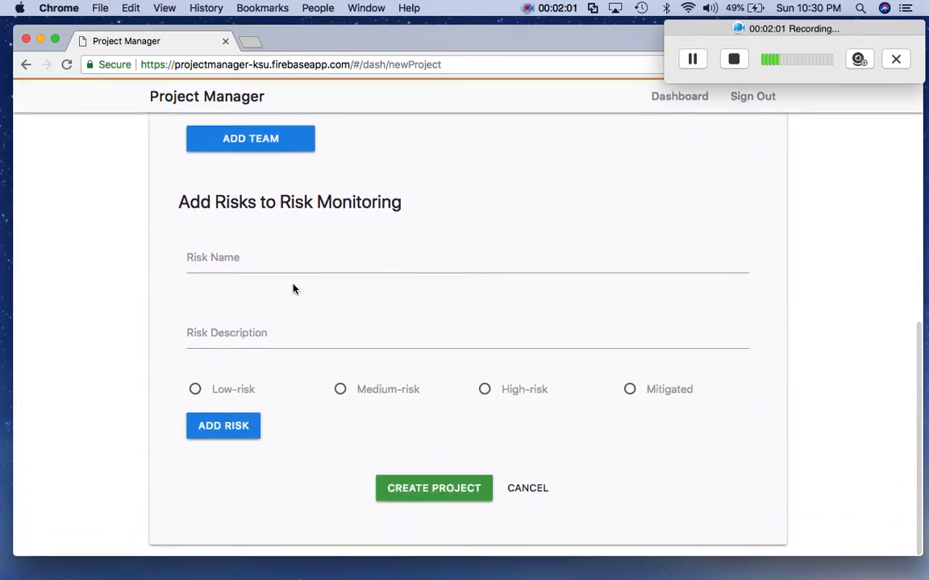
- Add Risk 1 with its description as a Low risk
left_click(222, 257)
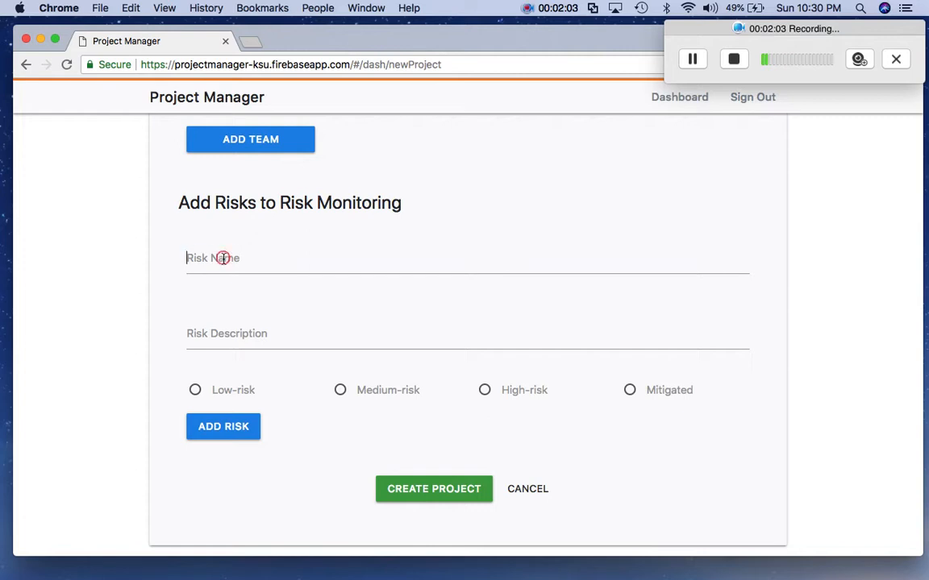
type("Risk 1")
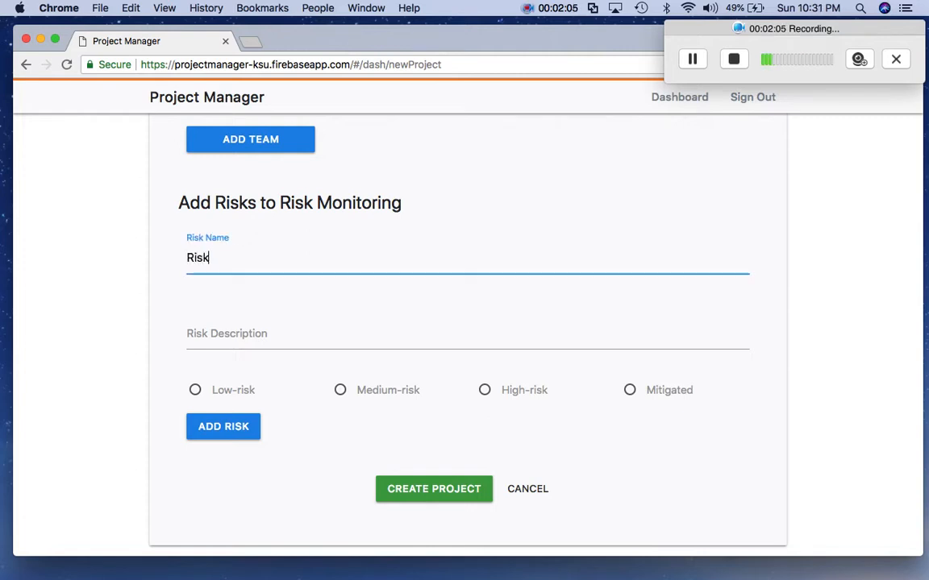
left_click(235, 334)
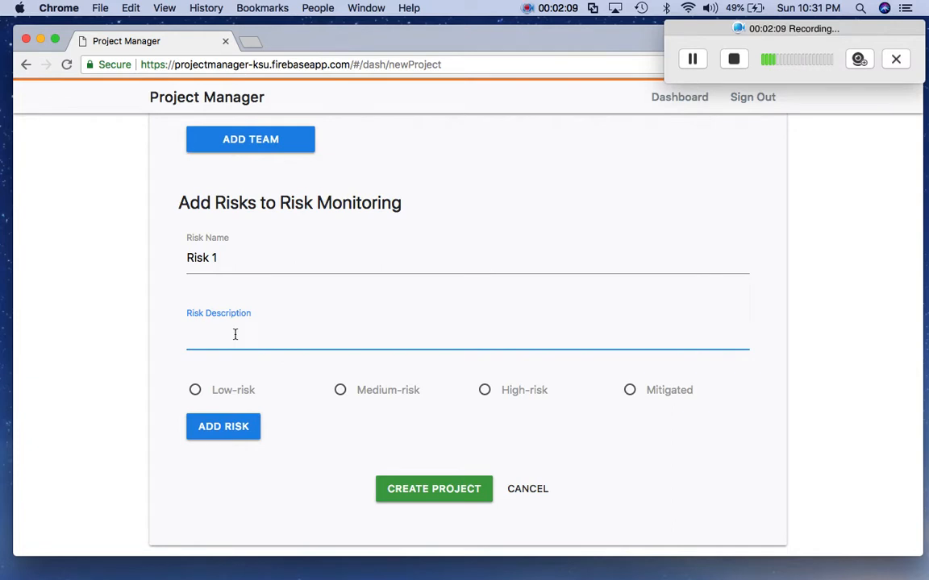
type("Risk Description 1")
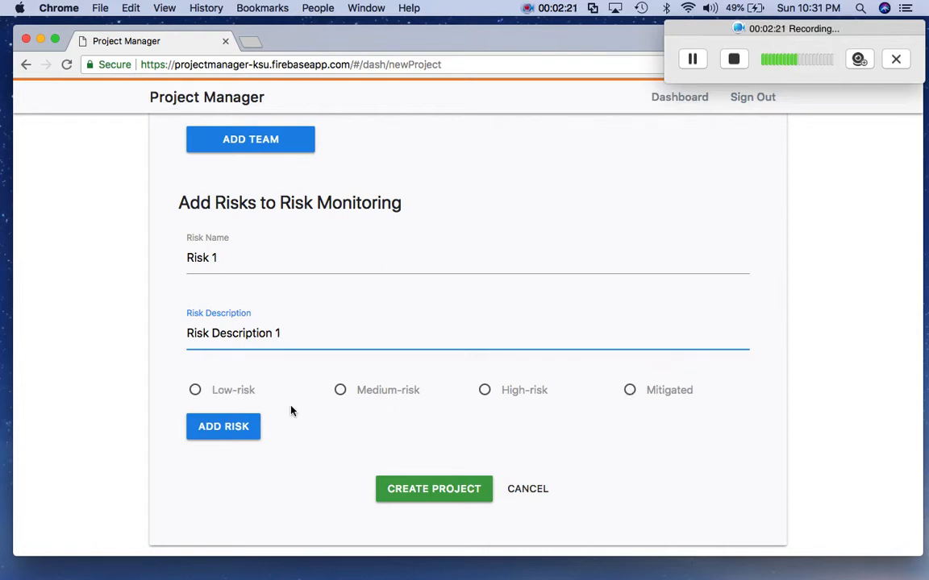
left_click(195, 389)
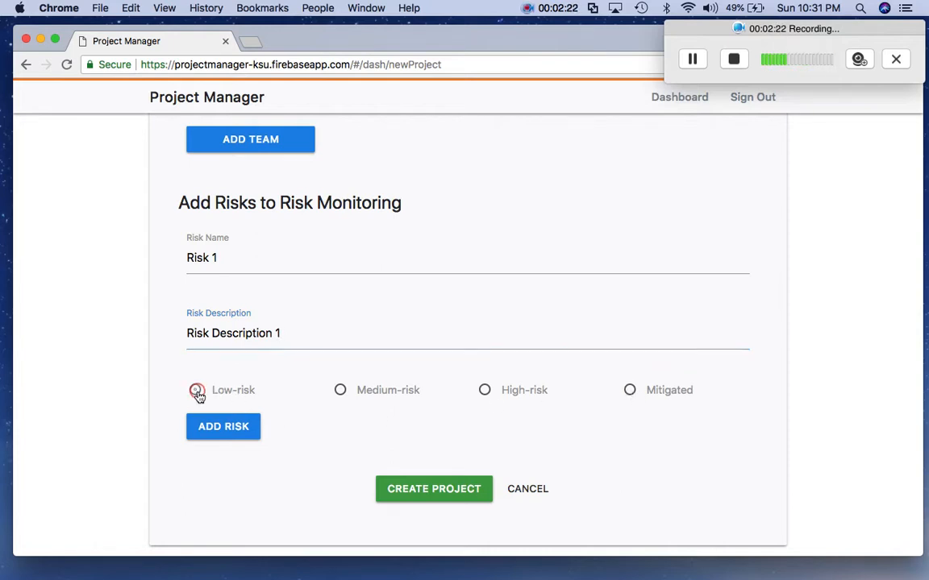
left_click(233, 429)
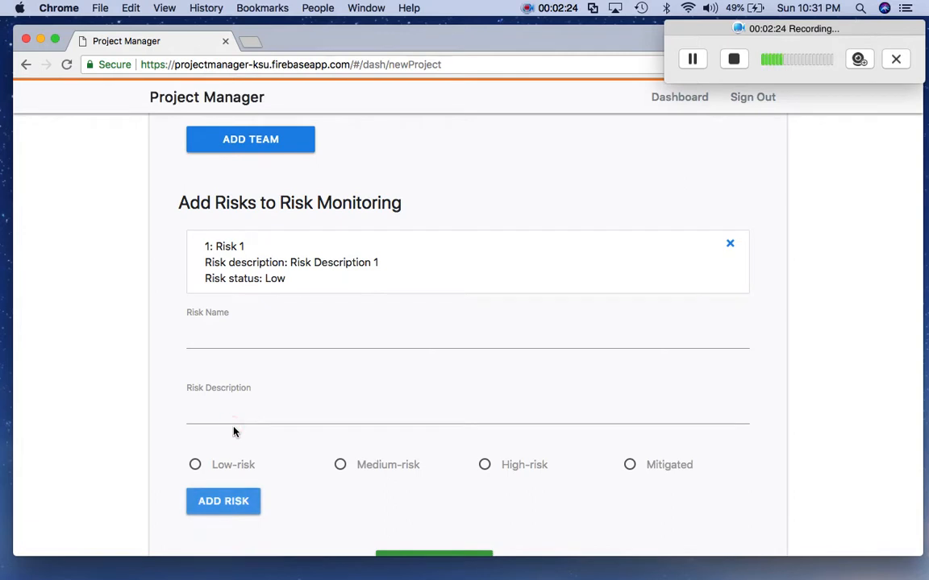
- Add 'Risk 2' with description 'Risk Description' as a Medium risk
left_click(240, 337)
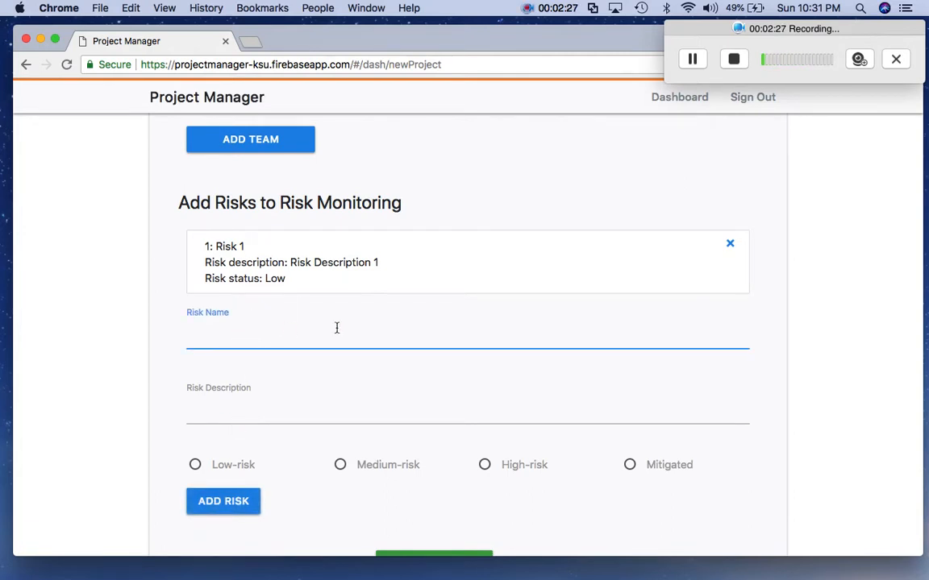
type("Risk 2")
left_click(287, 411)
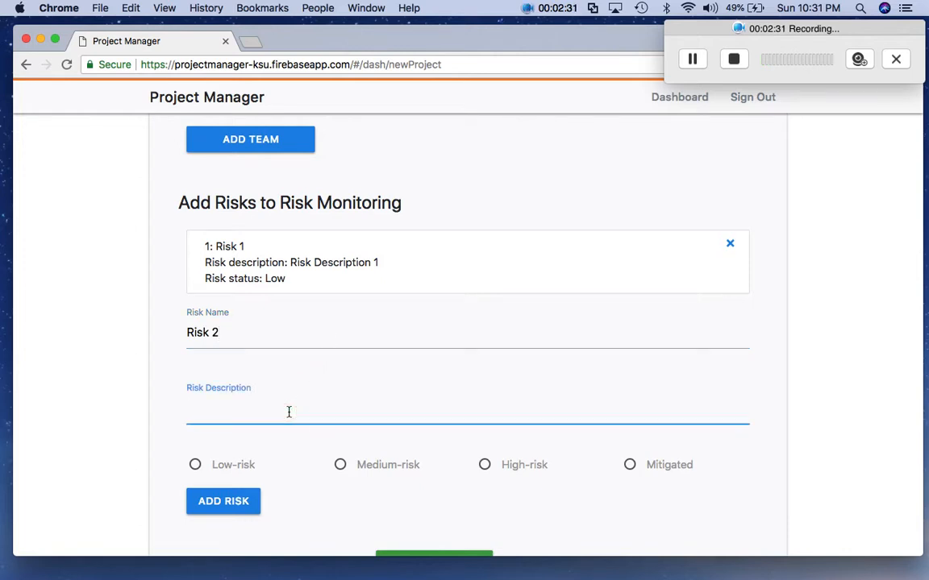
type("Risk Descri")
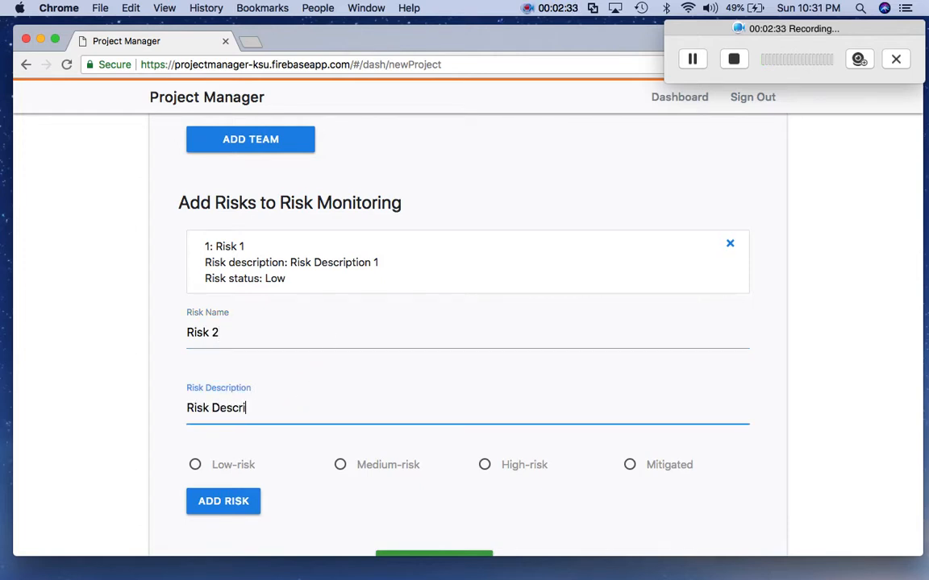
type("ption 2")
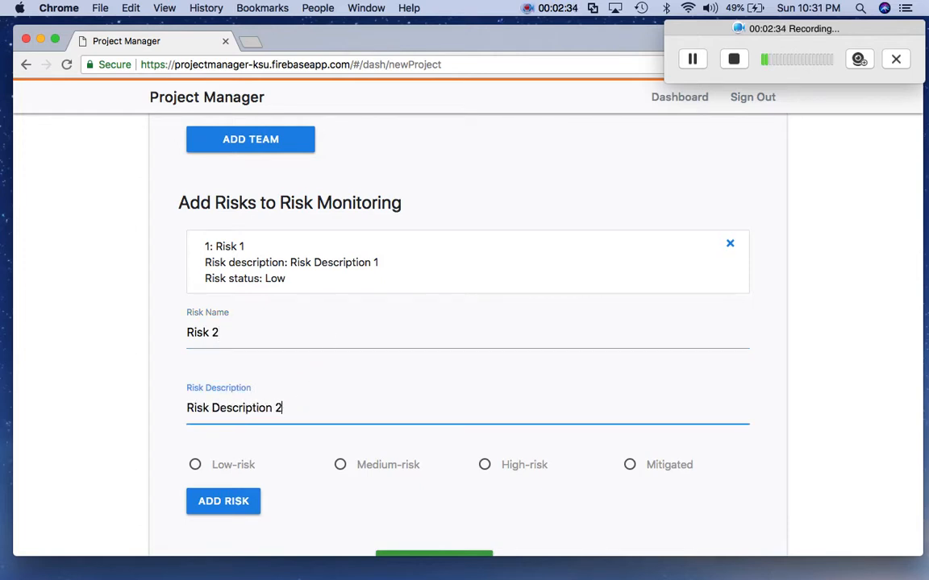
left_click(340, 464)
scroll(276, 471, "down", 1)
scroll(276, 471, "down", 3)
left_click(236, 440)
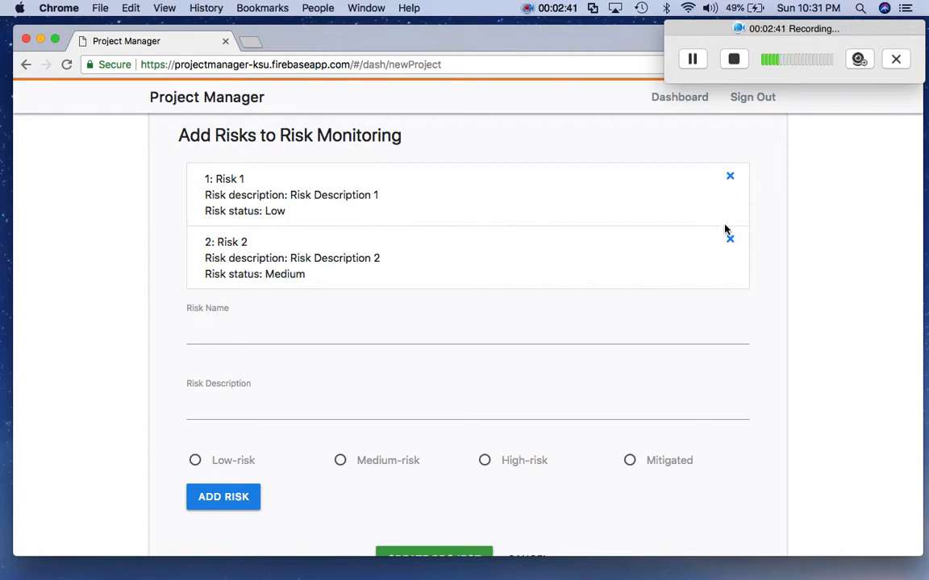
scroll(644, 218, "down", 2)
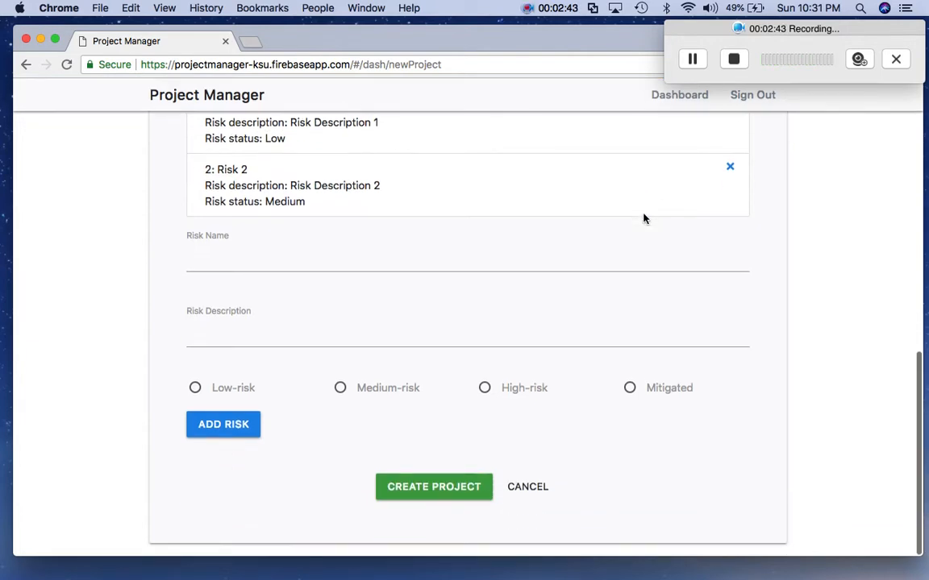
scroll(644, 218, "up", 10)
scroll(643, 218, "up", 1)
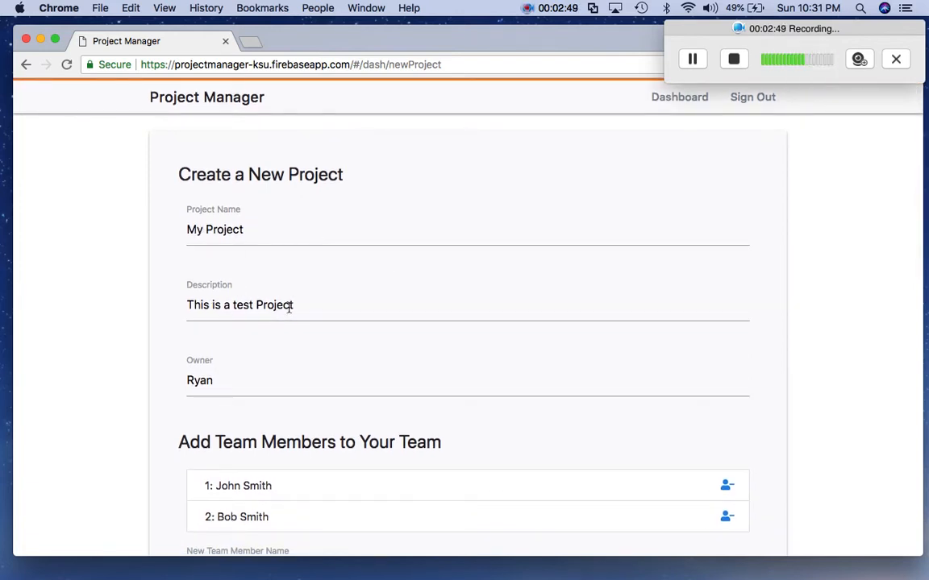
- Create My Project and review its owner, description, team members and risks
scroll(264, 385, "down", 5)
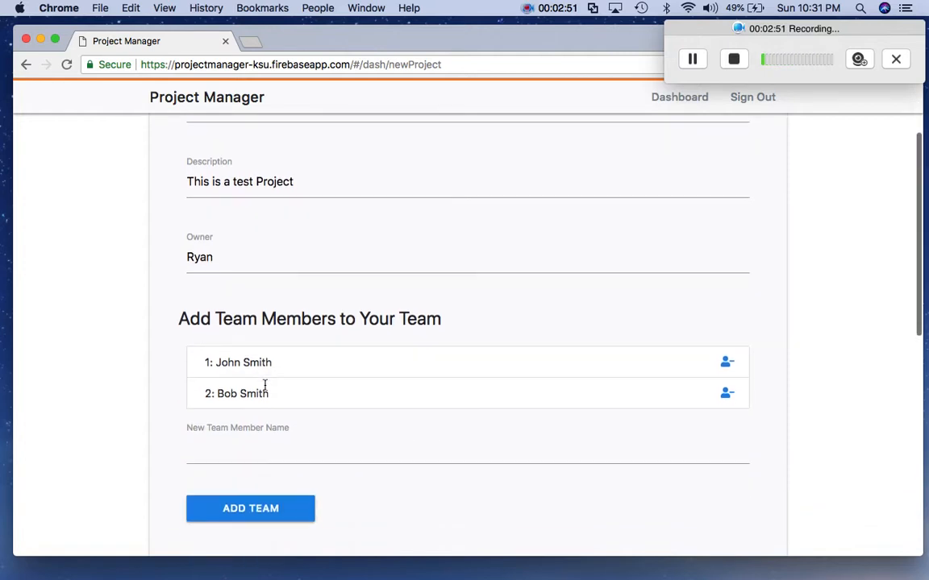
scroll(295, 301, "down", 8)
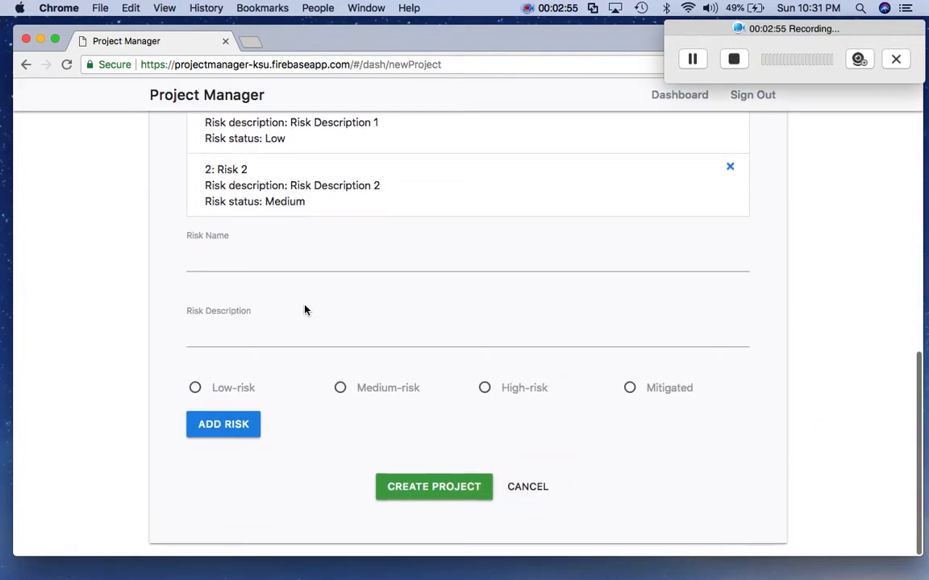
left_click(440, 493)
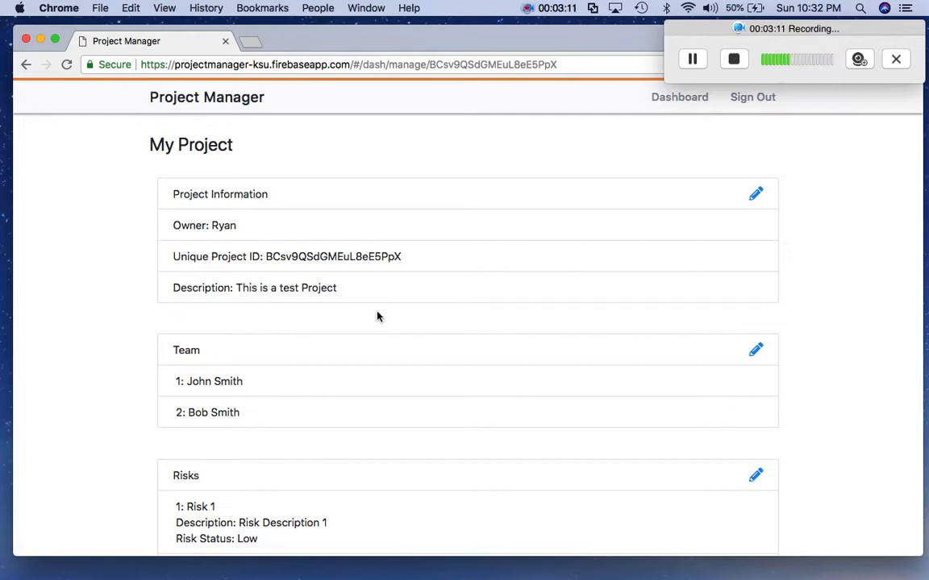
scroll(374, 315, "down", 4)
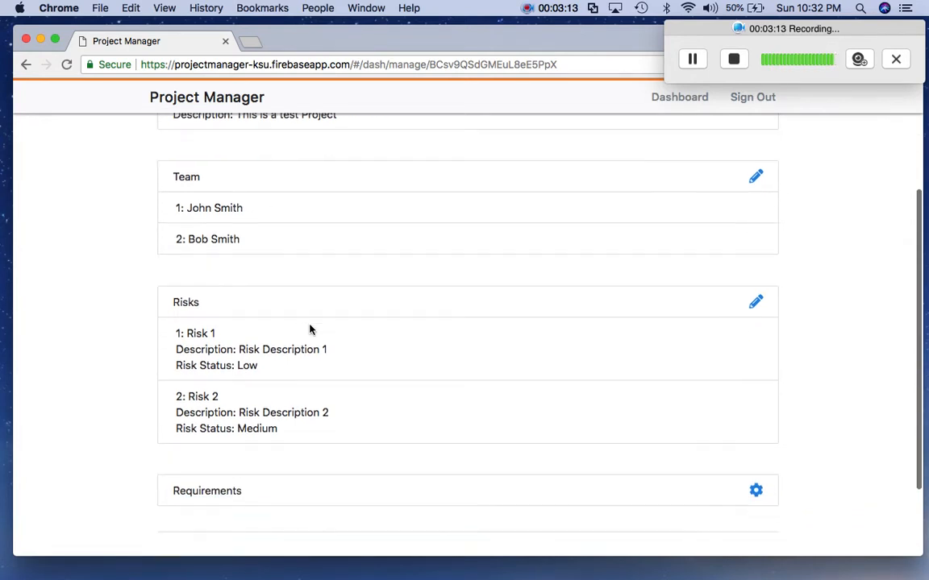
scroll(308, 328, "down", 1)
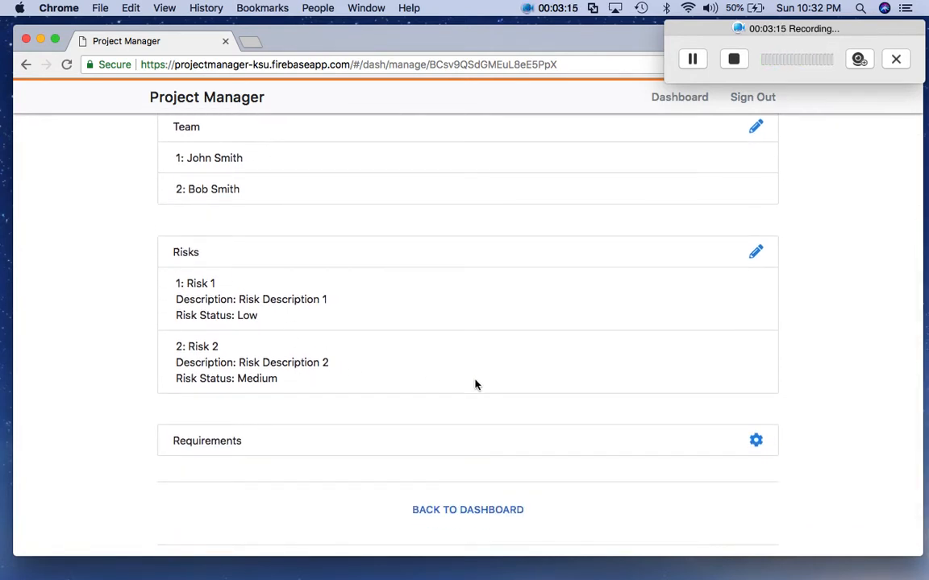
scroll(475, 384, "down", 1)
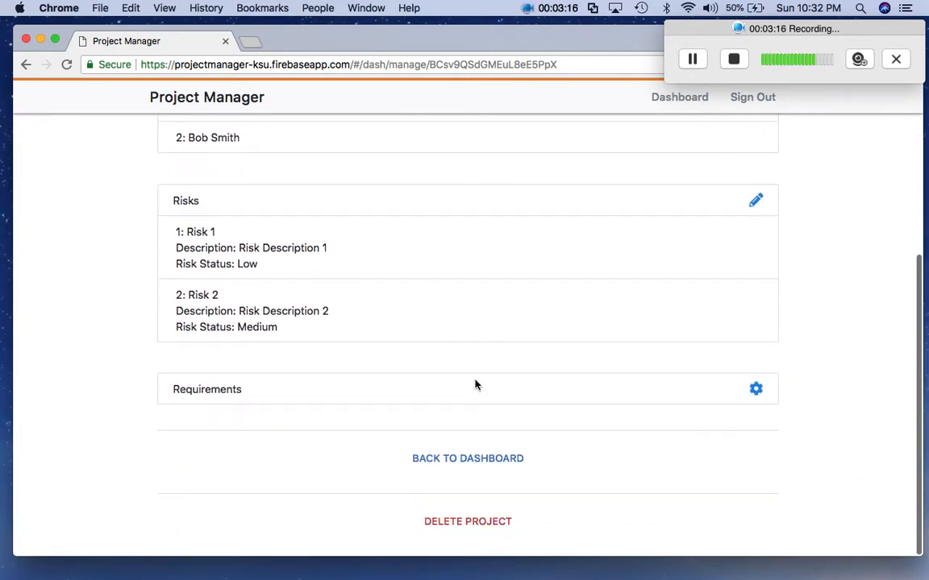
- Add a Functional requirement that the system is under 2 MB after install
left_click(755, 390)
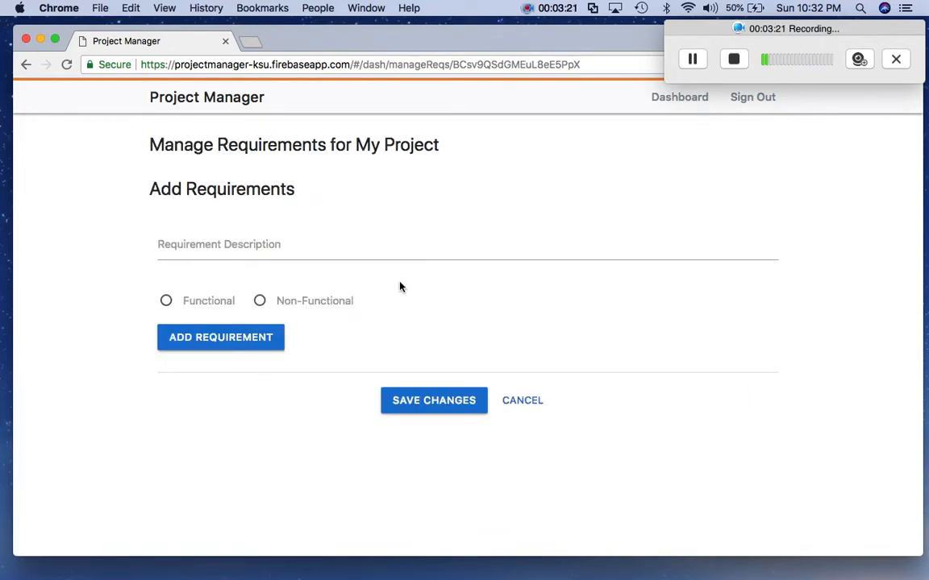
left_click(268, 241)
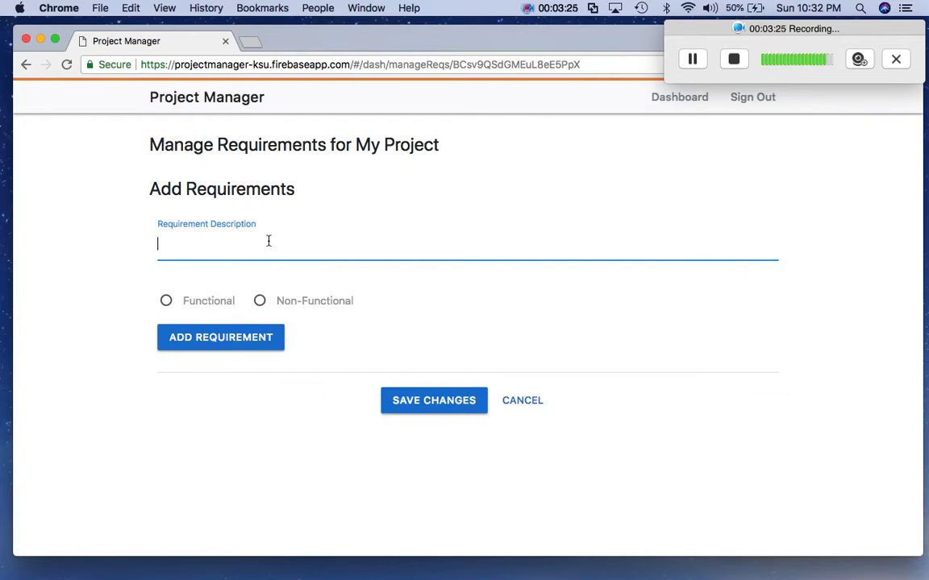
type("The sys")
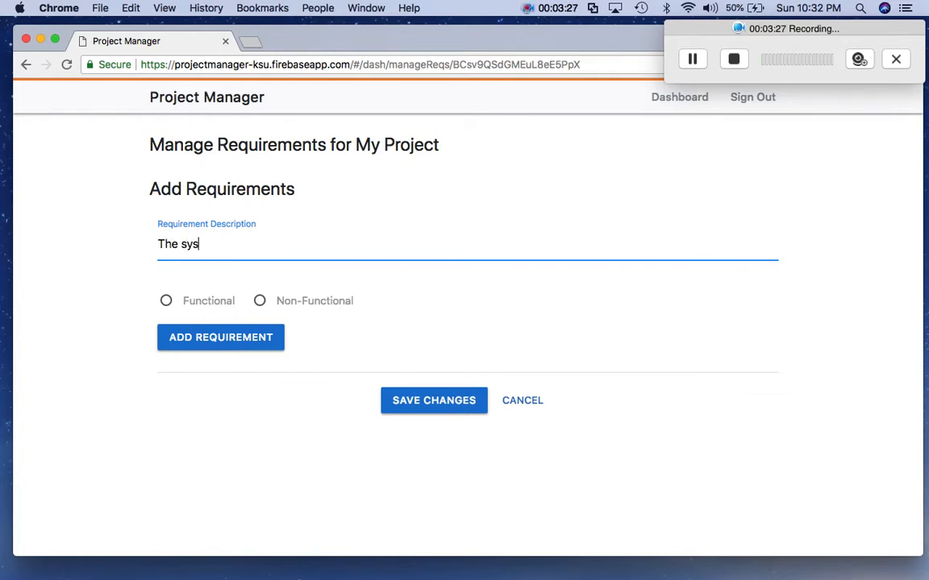
type("tme ")
type("must be")
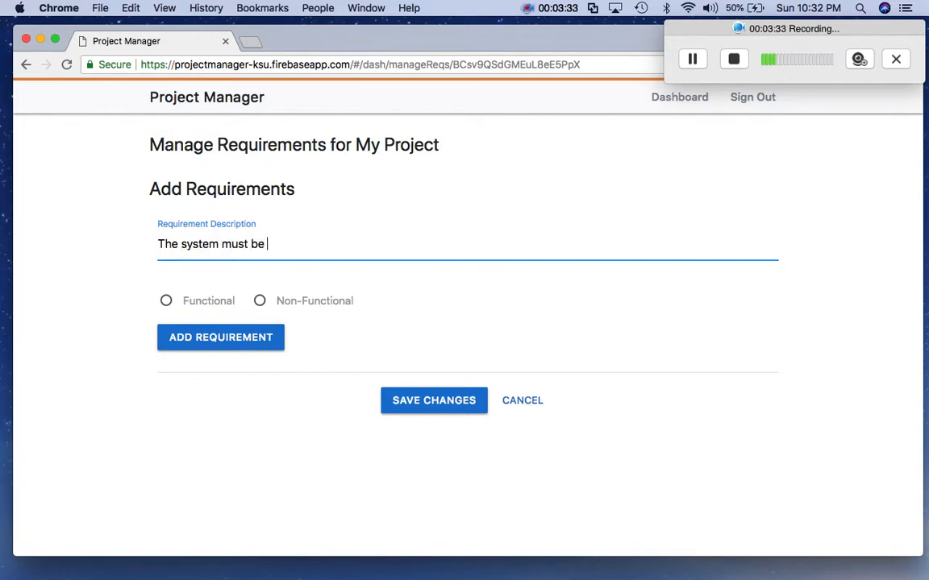
type("less than ")
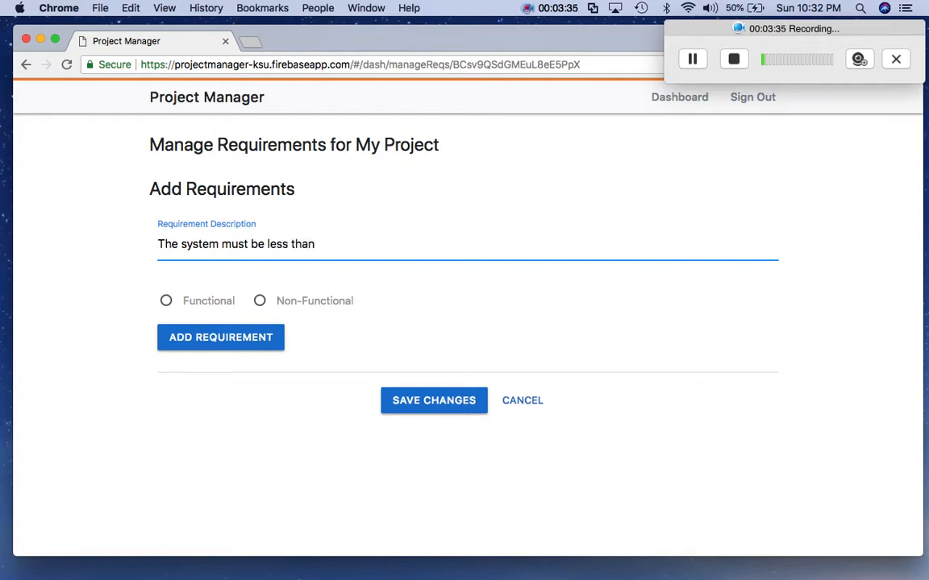
type("2 MB in size a")
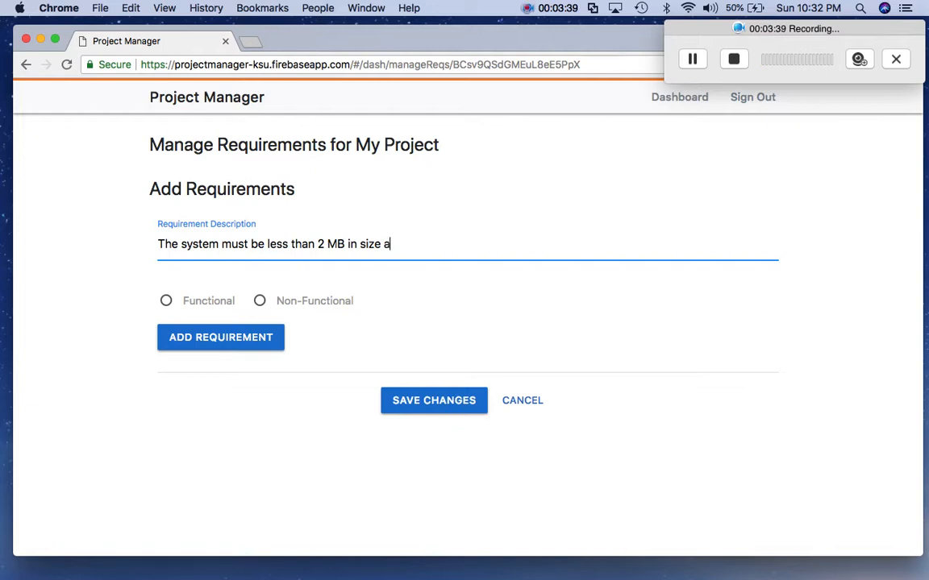
type("fter install")
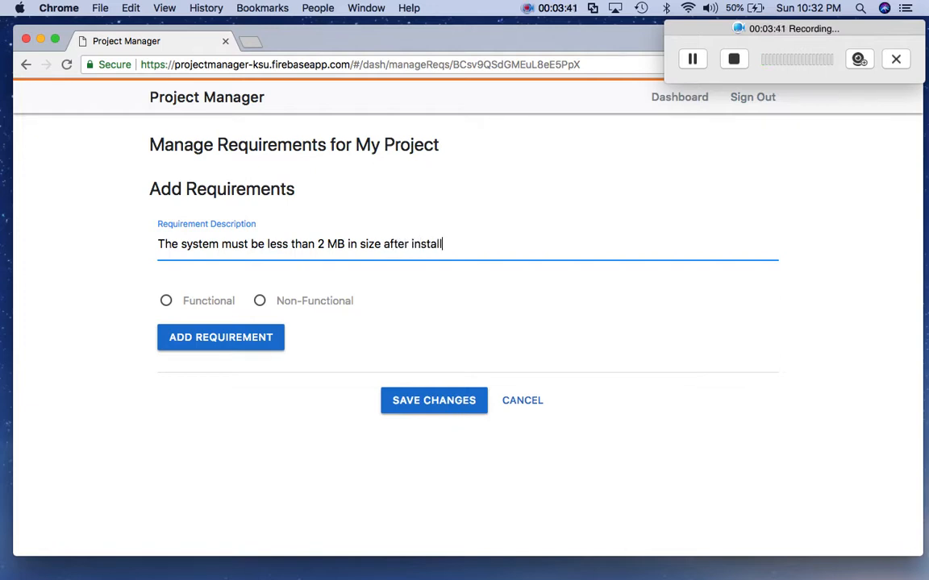
left_click(165, 302)
left_click(224, 343)
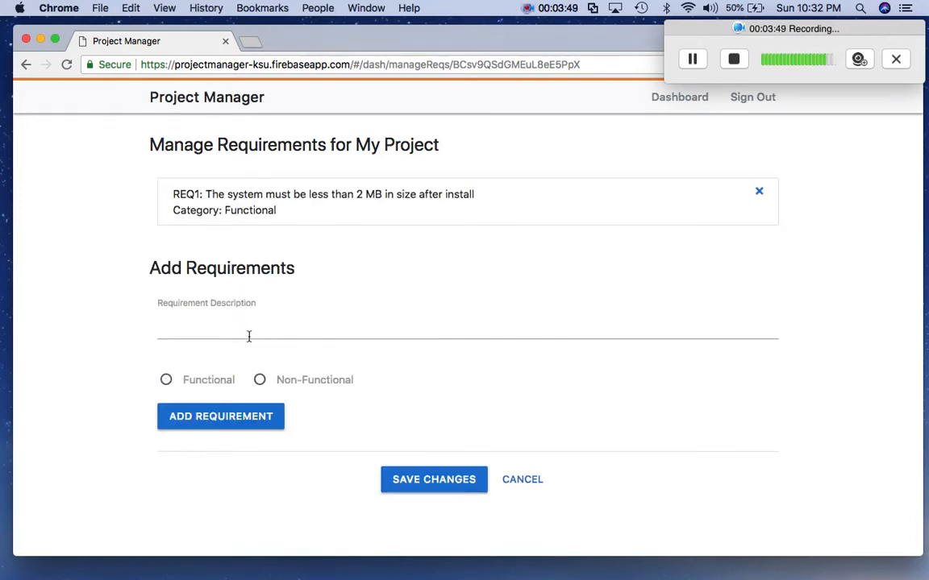
- Add 'Requirement 2' as a Non-Functional requirement
left_click(250, 337)
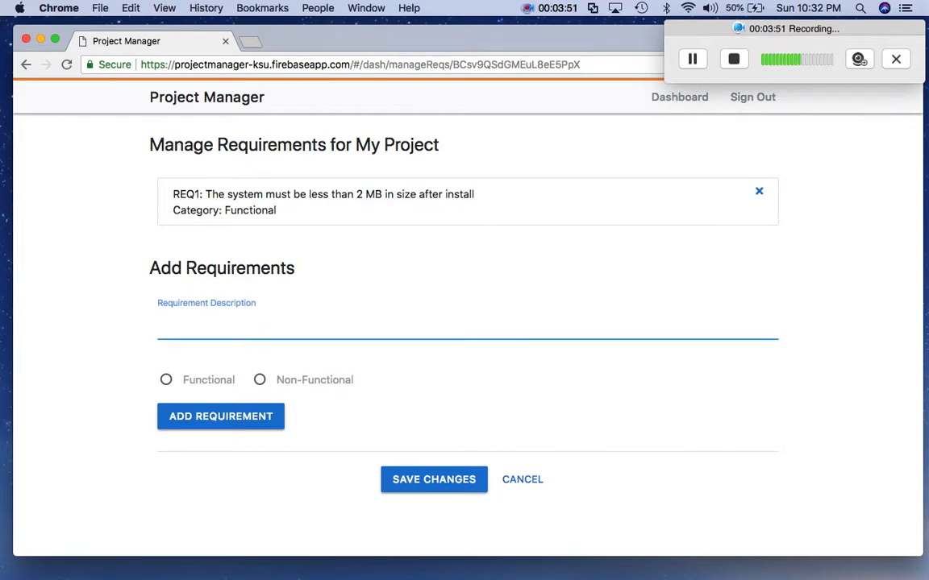
type("Requirement 2")
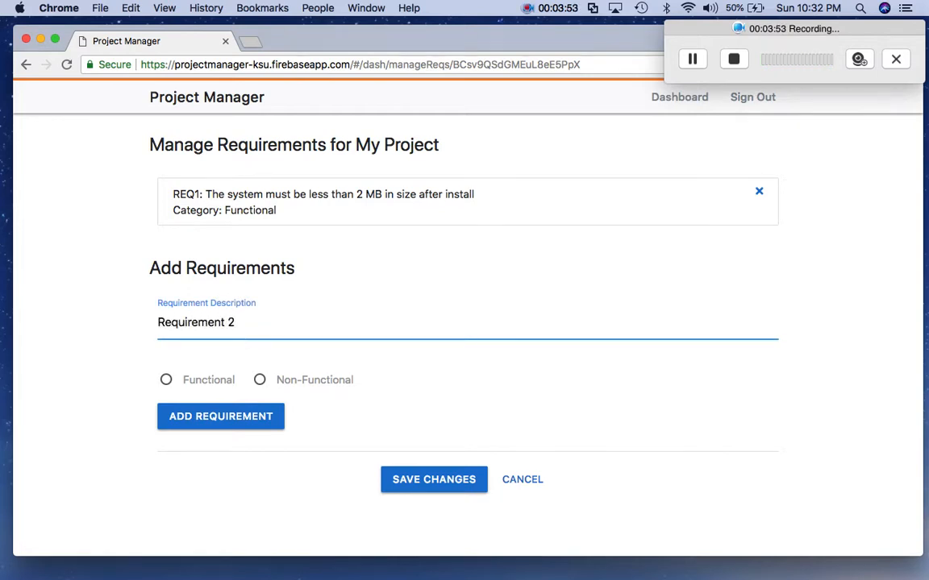
left_click(262, 379)
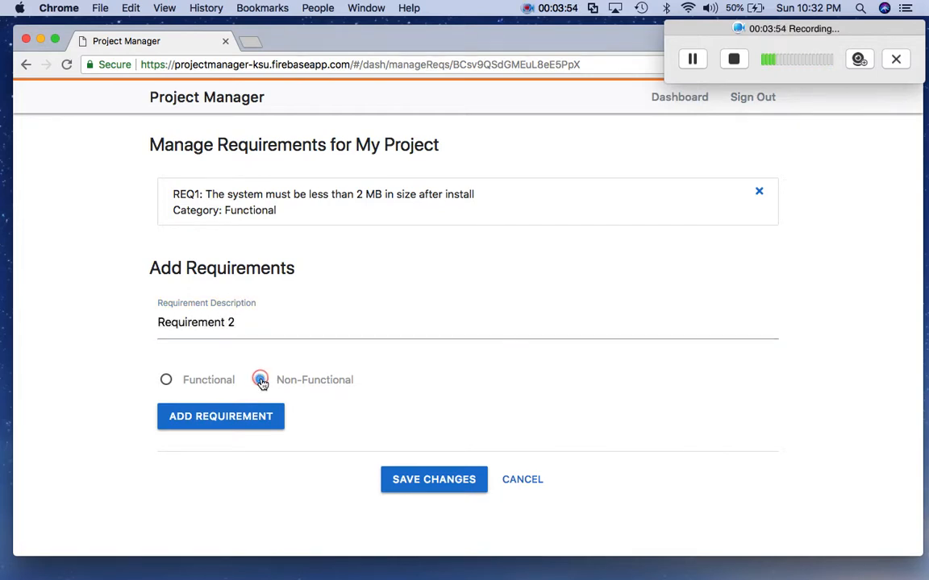
left_click(229, 418)
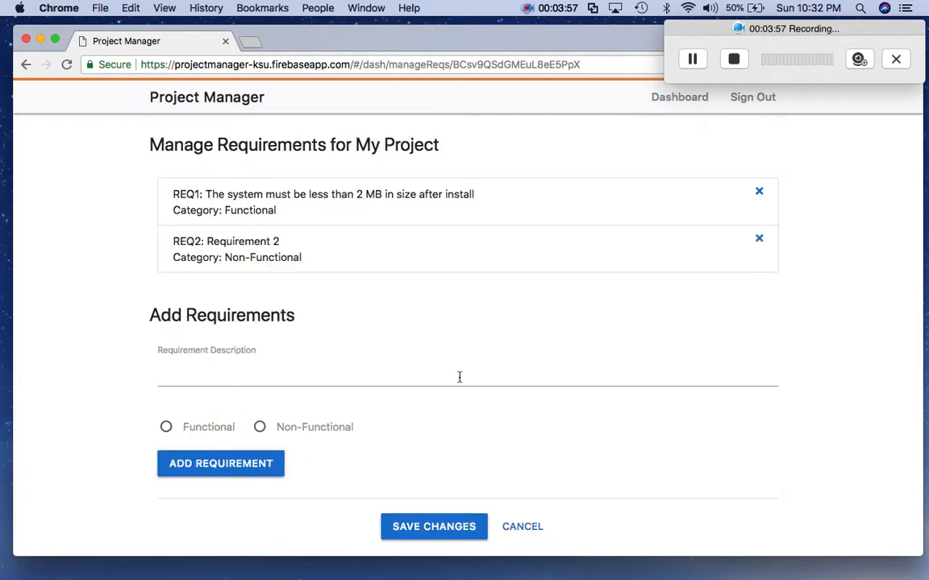
scroll(443, 443, "down", 1)
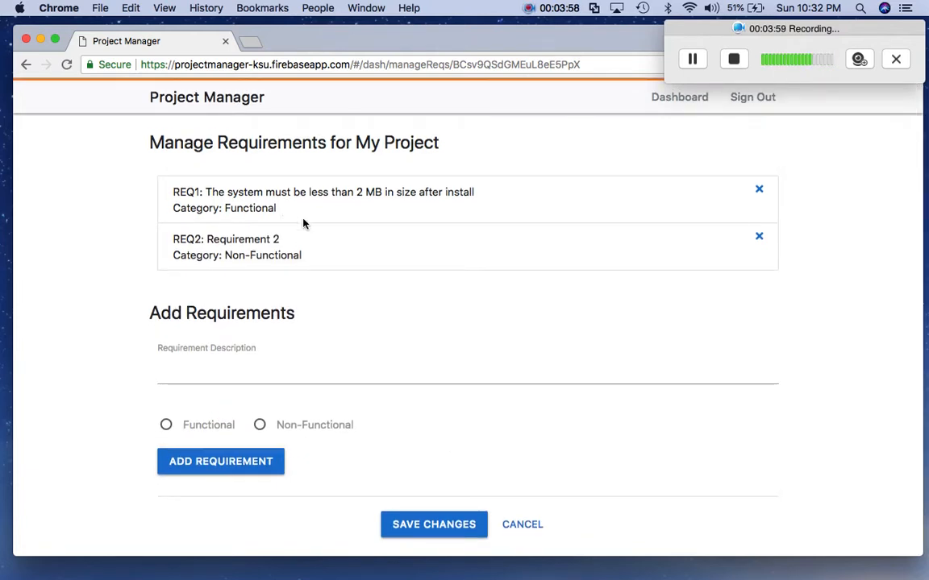
- Save the requirements and check that both appear on the My Project overview
left_click(439, 528)
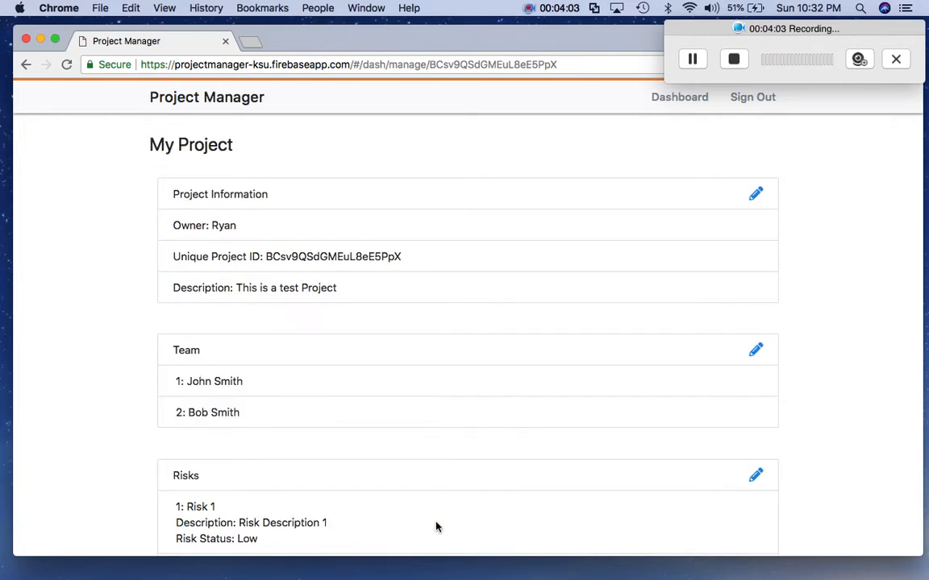
scroll(376, 334, "down", 1)
scroll(376, 334, "up", 1)
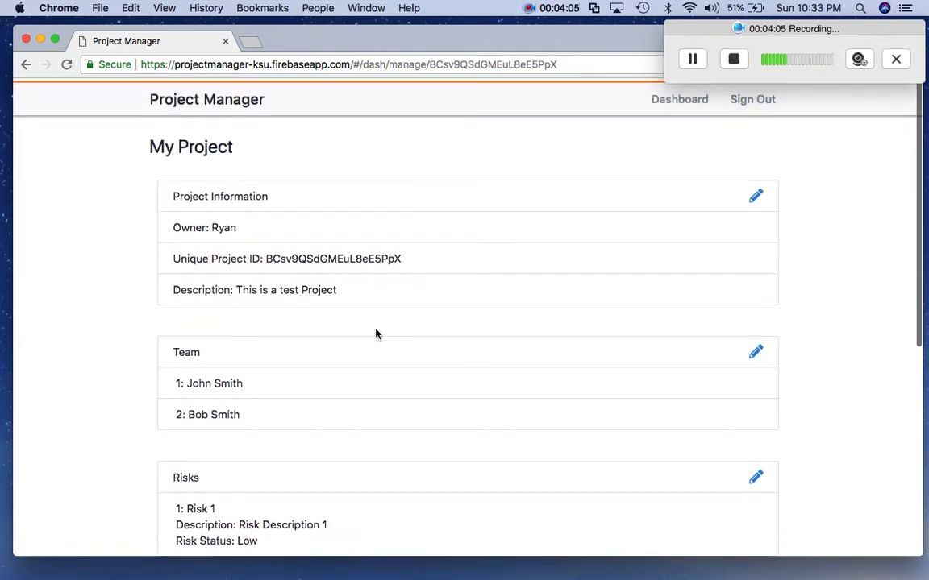
scroll(375, 333, "down", 7)
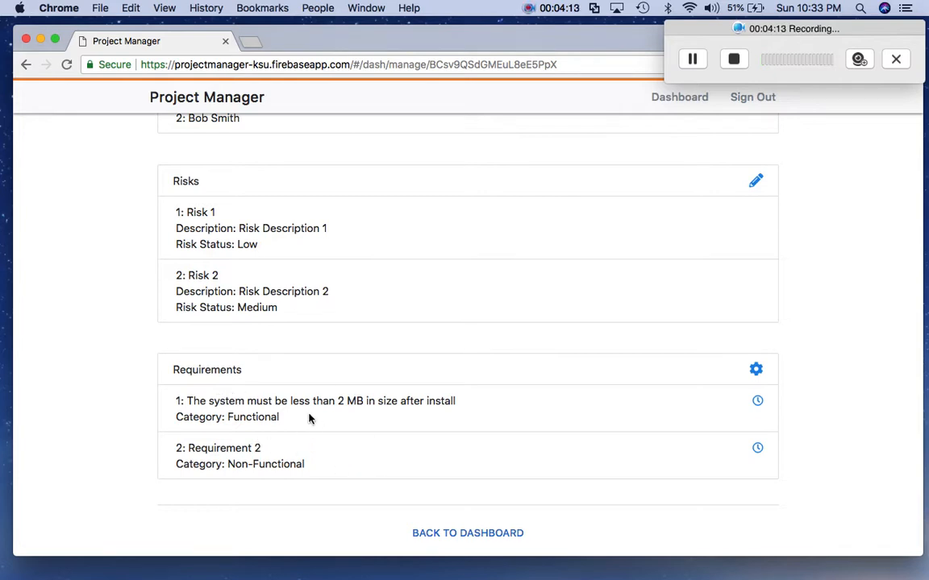
scroll(333, 390, "up", 2)
scroll(334, 388, "down", 3)
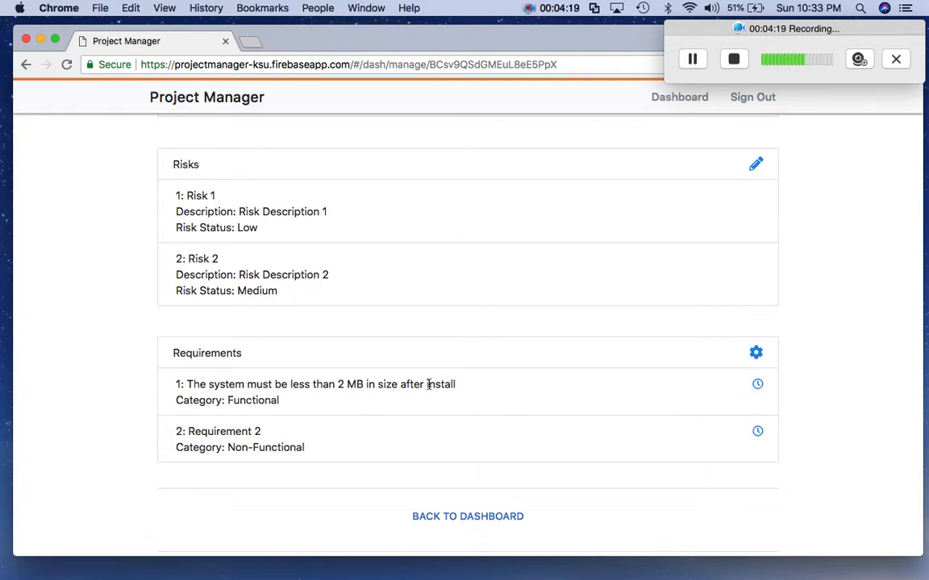
- Set REQ1's effort-hours period from July 2, 2018 to July 9, 2018
left_click(758, 385)
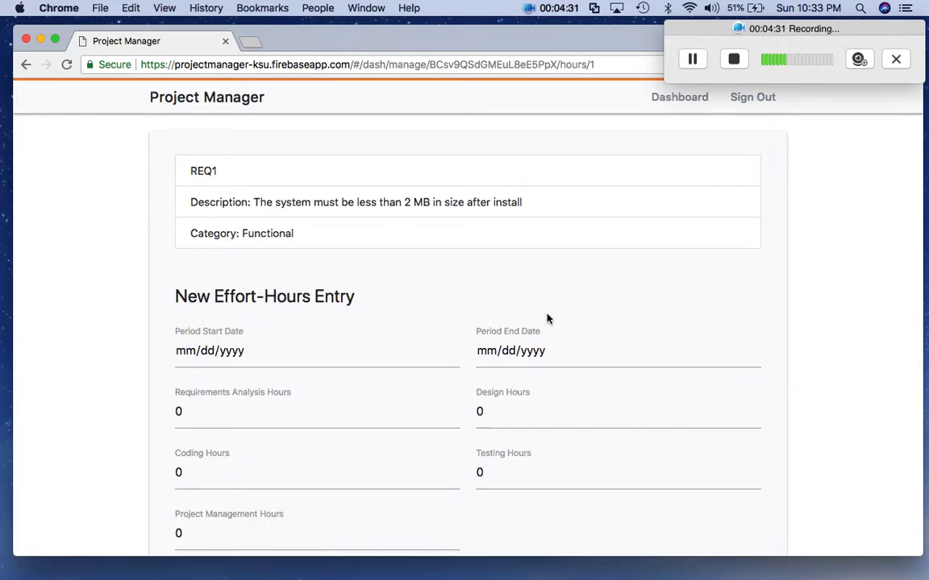
scroll(286, 326, "down", 2)
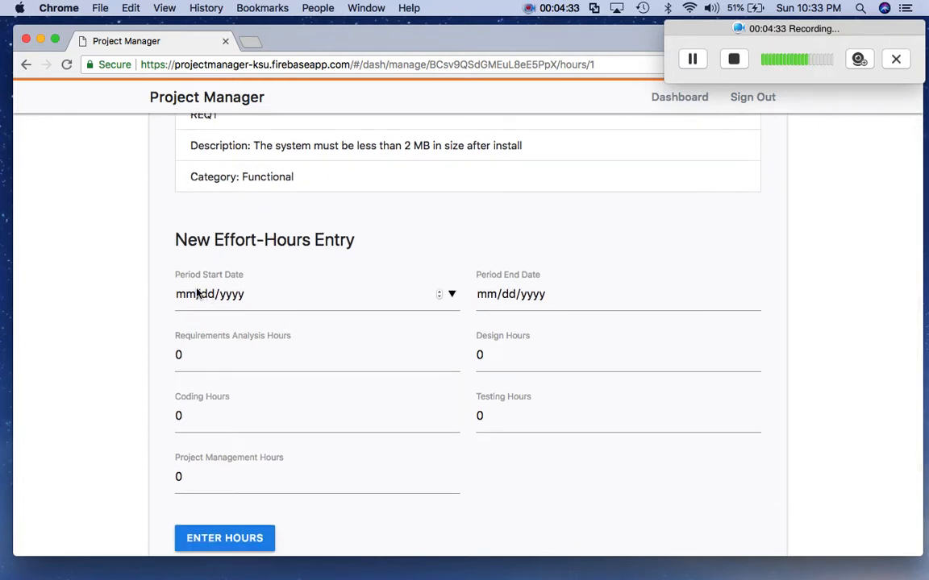
scroll(325, 332, "up", 1)
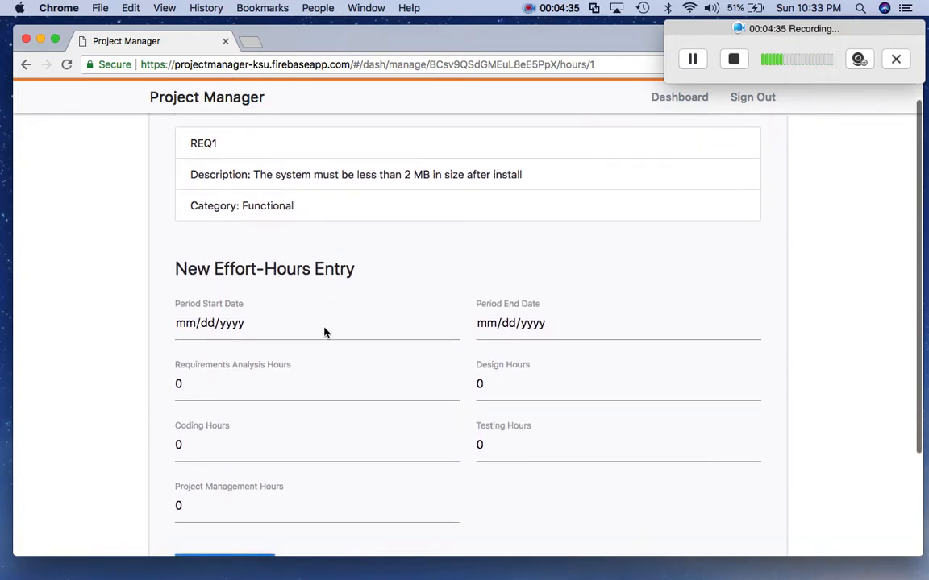
scroll(326, 331, "down", 1)
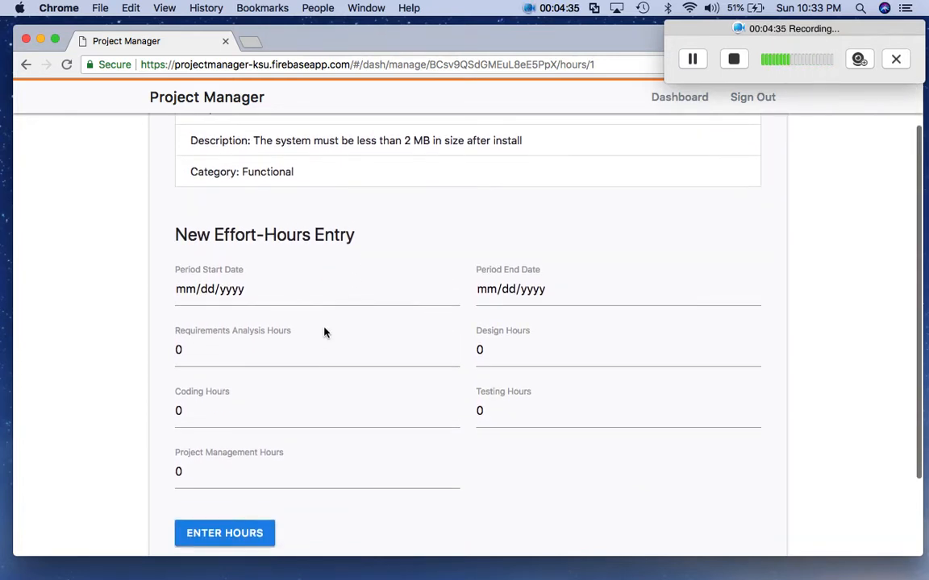
left_click(452, 290)
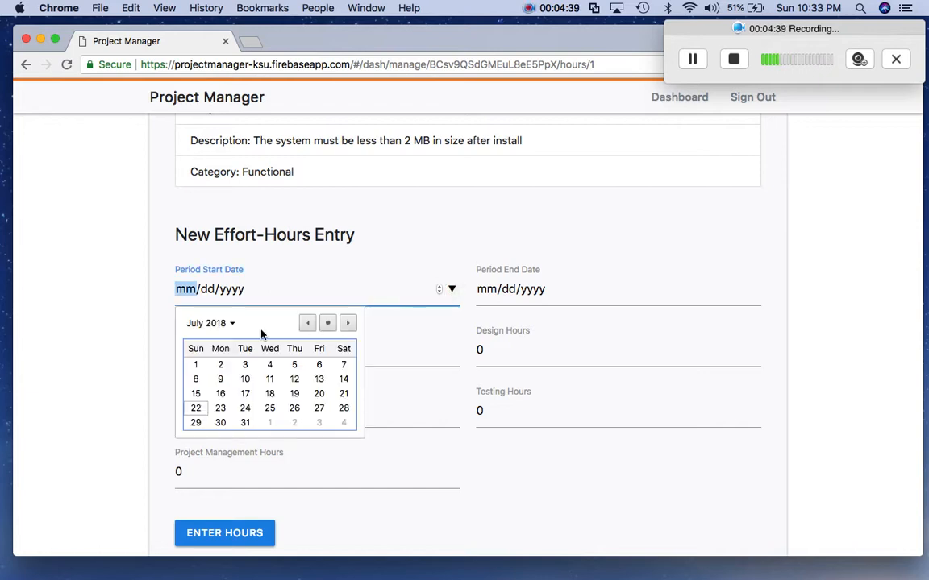
left_click(221, 366)
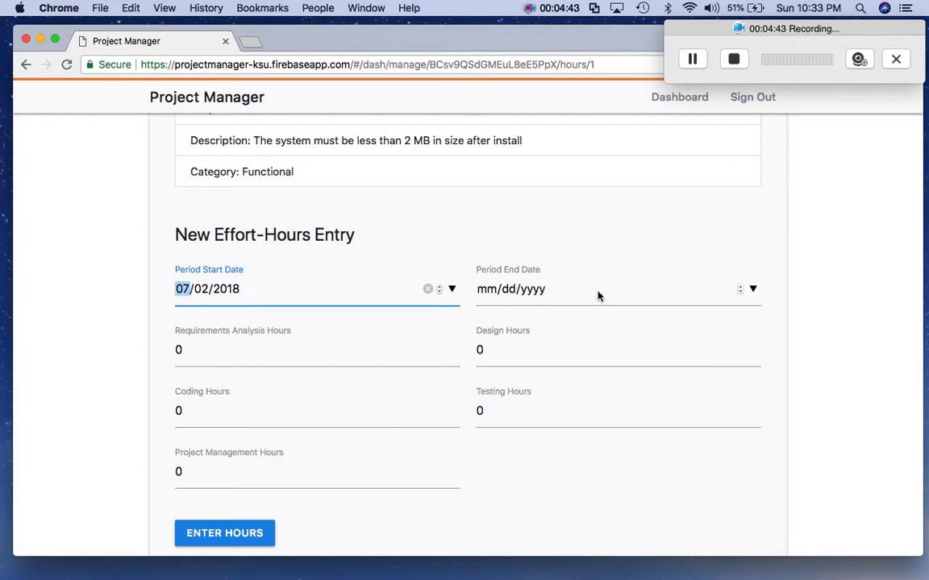
left_click(753, 288)
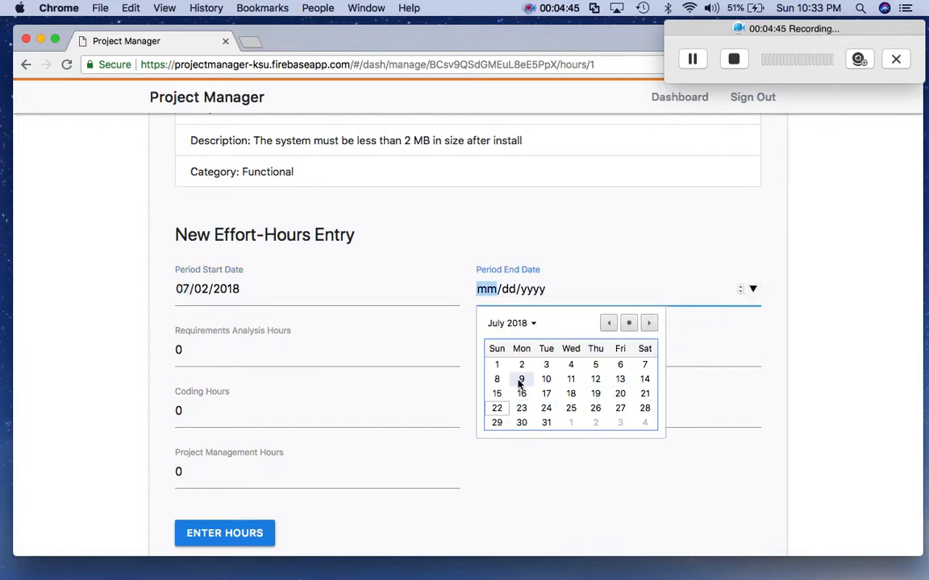
left_click(520, 380)
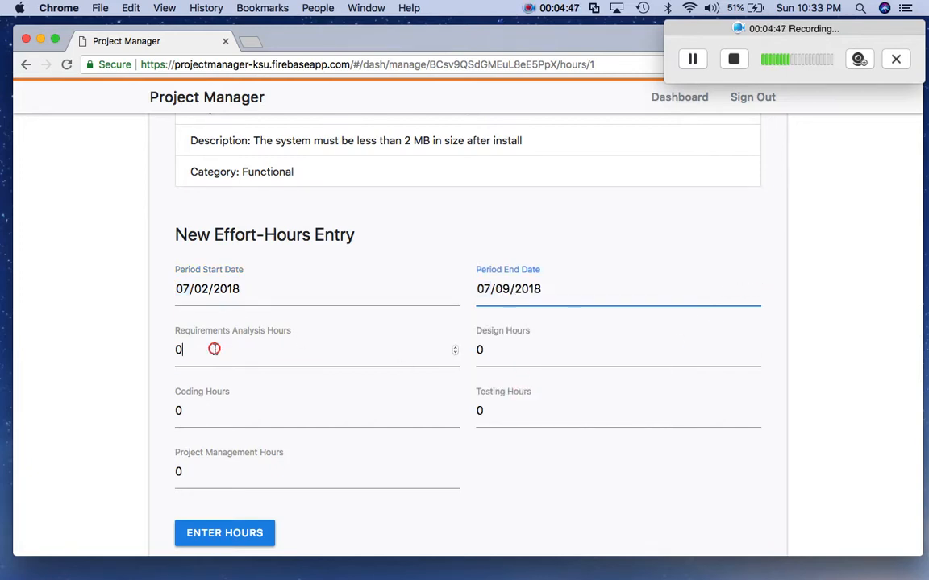
- Enter 1 analysis, 4 design, 2 coding, 5 testing and 3 management hours
key("Tab")
type("1")
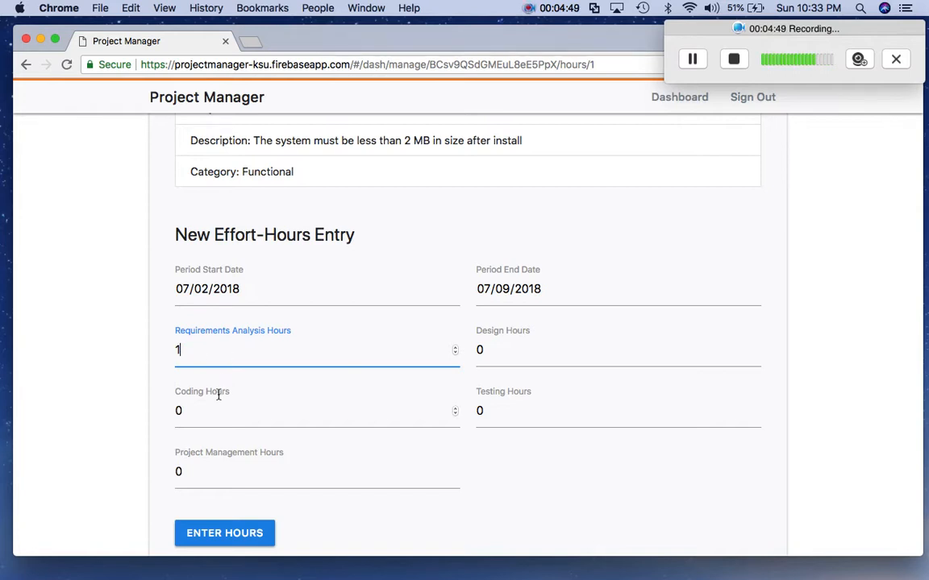
key("Tab")
type("1")
double_click(191, 471)
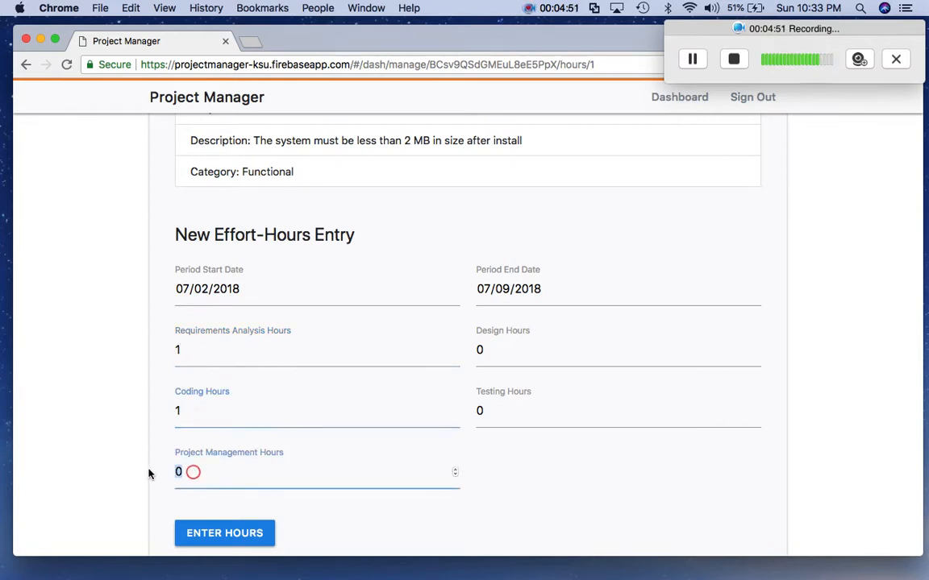
type("1")
double_click(494, 353)
type("1")
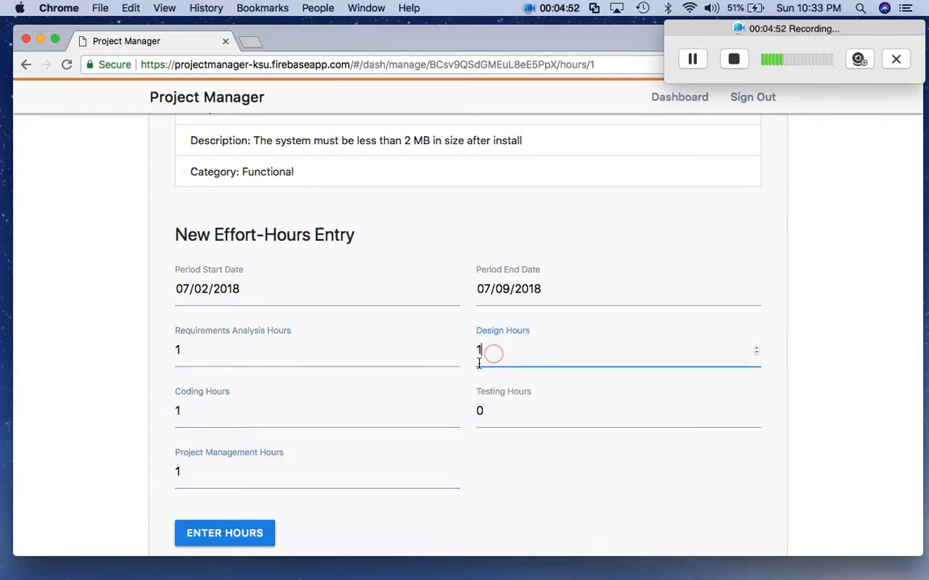
left_click(500, 413)
left_click(241, 413)
double_click(195, 414)
type("2")
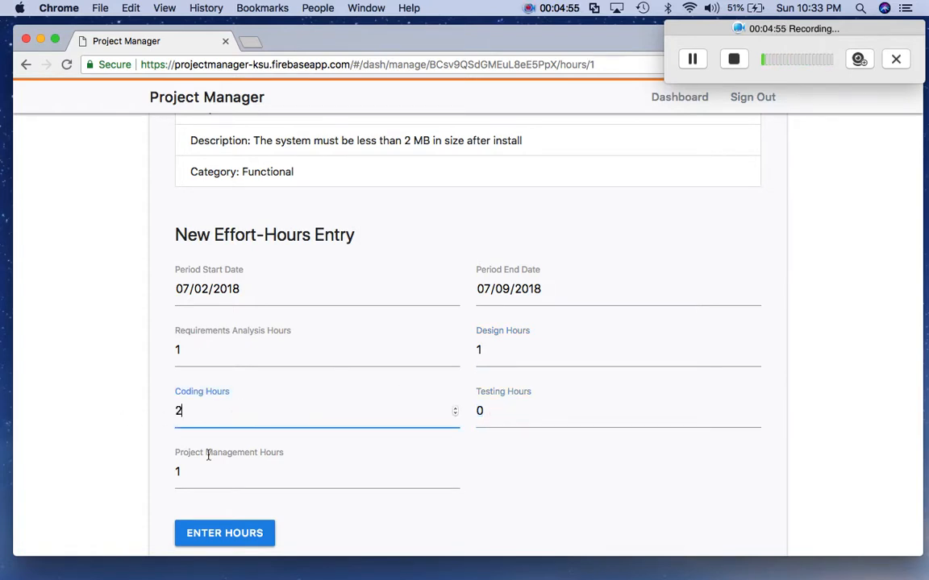
double_click(211, 470)
type("2")
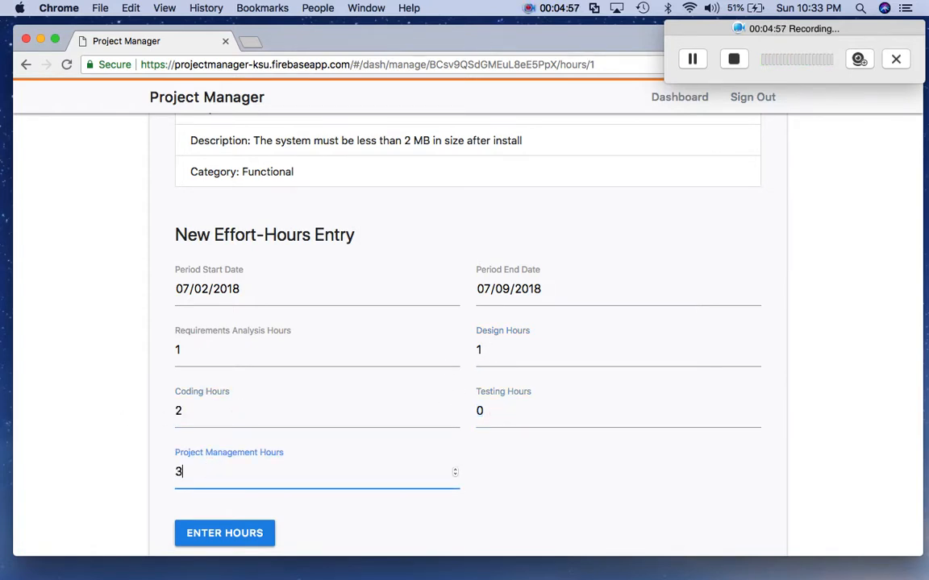
double_click(499, 345)
type("4")
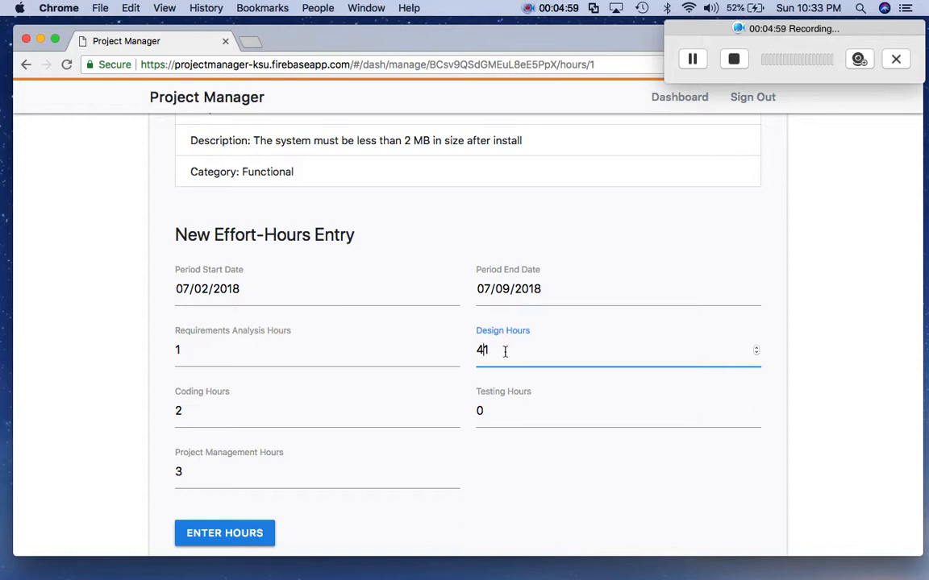
double_click(497, 411)
type("5")
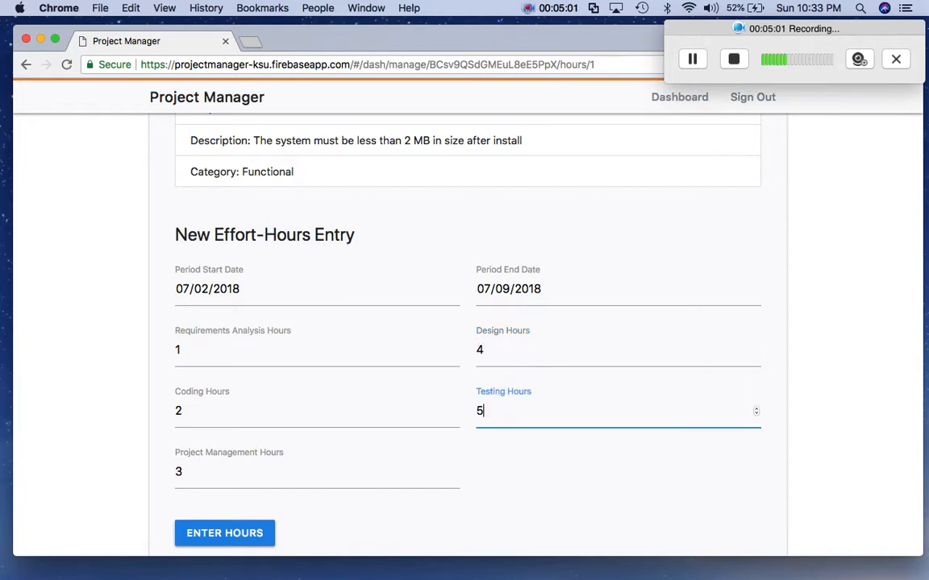
- Submit the REQ1 effort-hours entry and check Entry #1 in the list
scroll(418, 425, "down", 3)
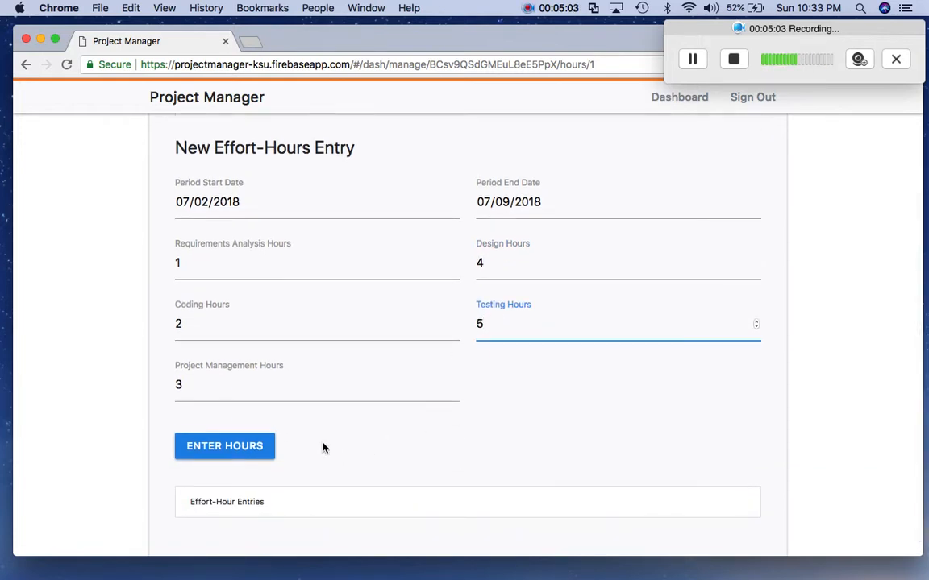
left_click(234, 432)
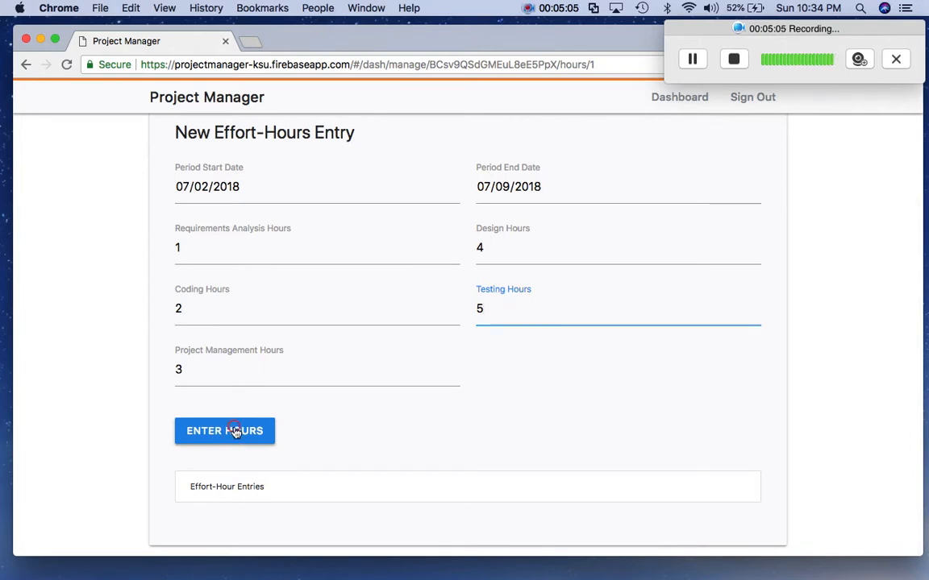
scroll(392, 431, "down", 3)
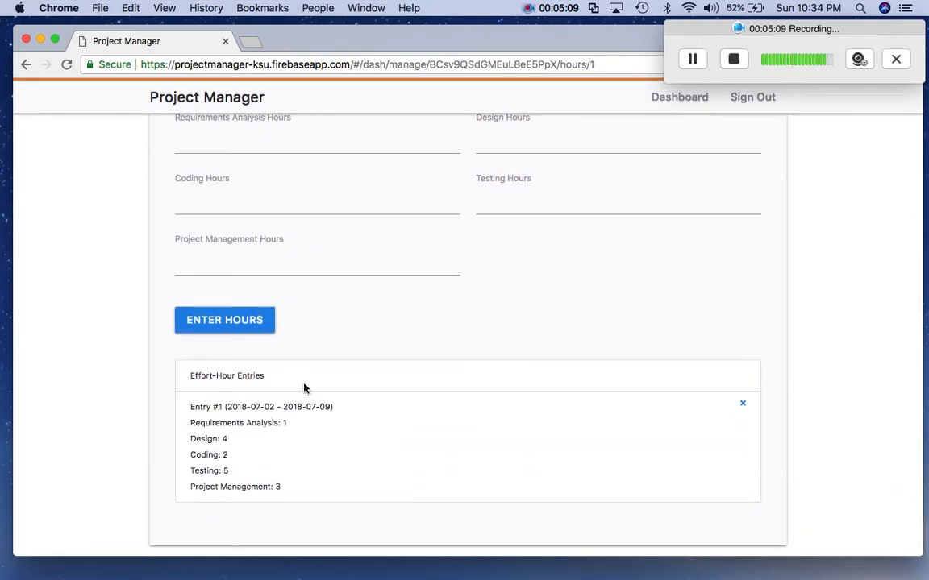
scroll(355, 452, "up", 5)
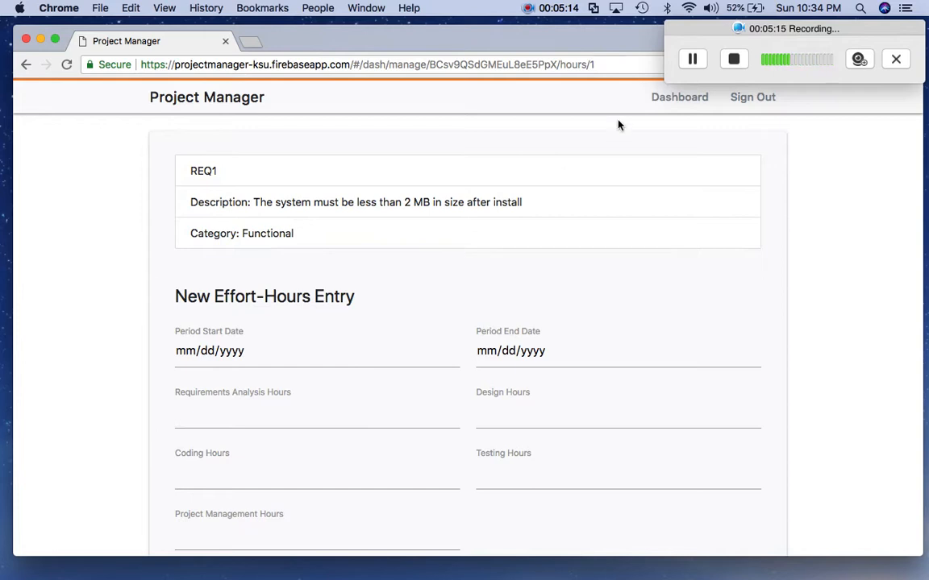
- Return to the dashboard, where My Project shows 2 members, 2 risks, 2 requirements, 1 entry
left_click(661, 103)
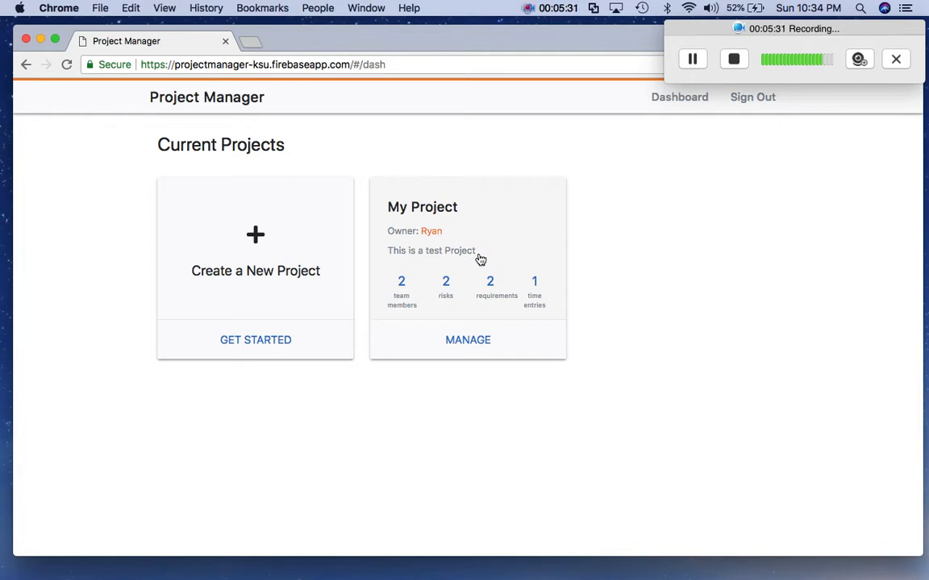
- Open My Project's management page and scroll to its Requirements section
left_click(442, 231)
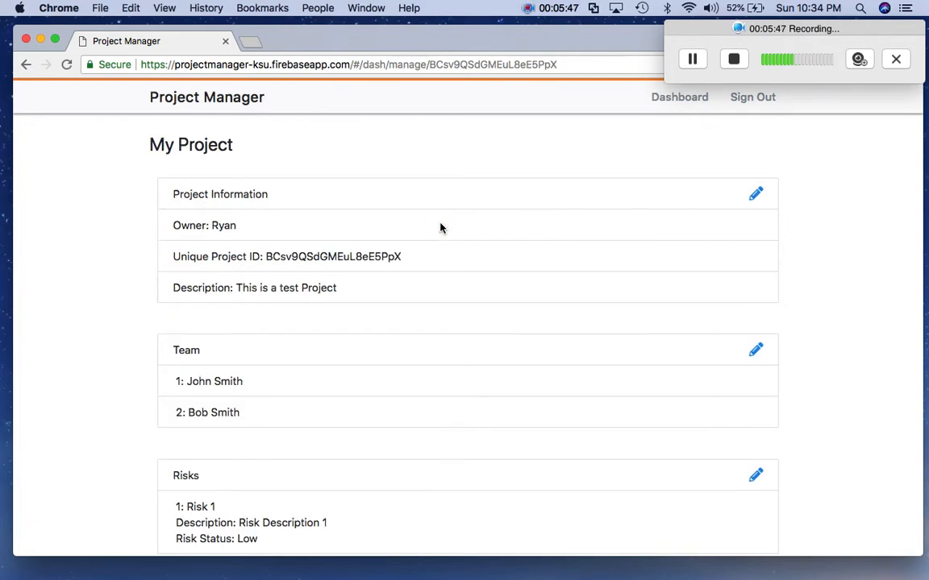
scroll(586, 237, "down", 5)
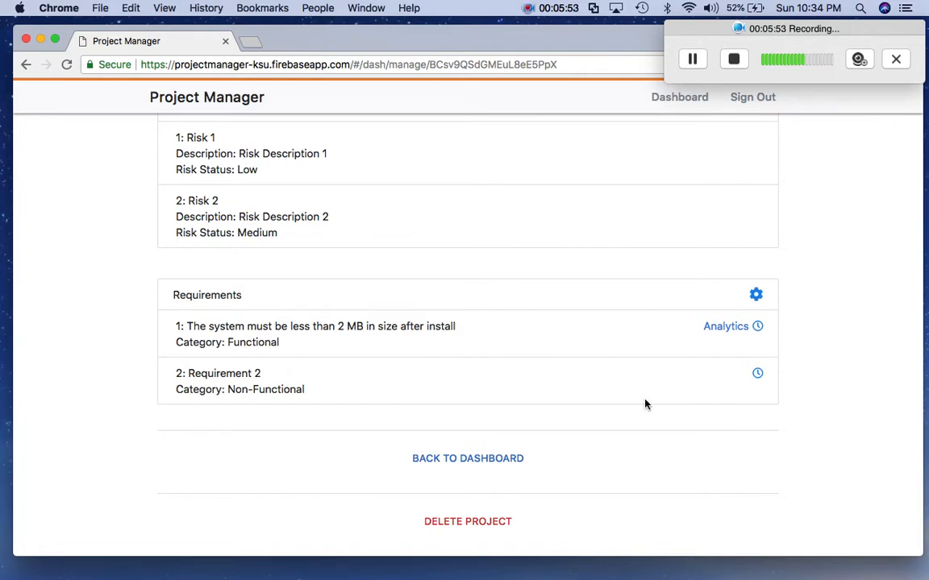
- Start a REQ2 effort-hours entry: 10 analysis, 20 coding, 30 management, 40 design, 50 testing hours
left_click(757, 377)
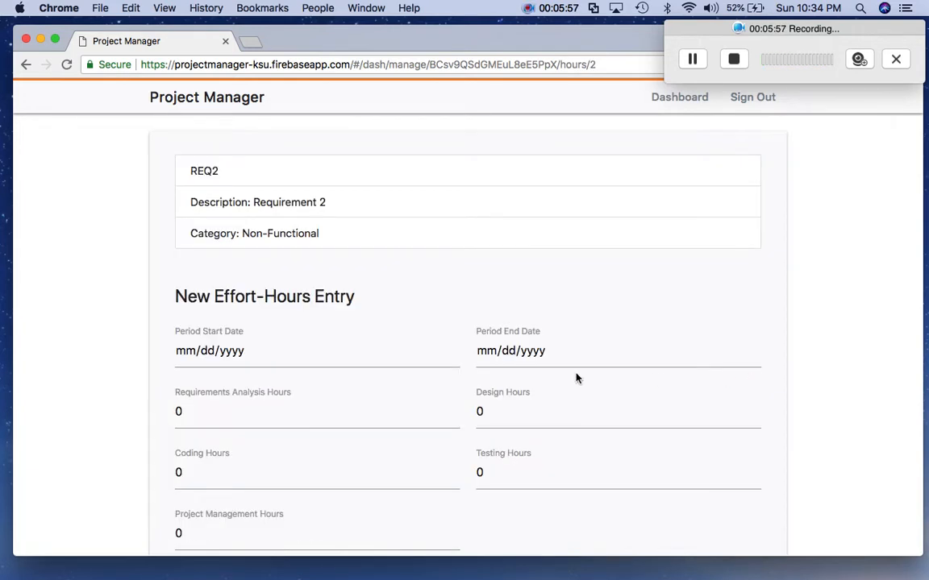
double_click(255, 411)
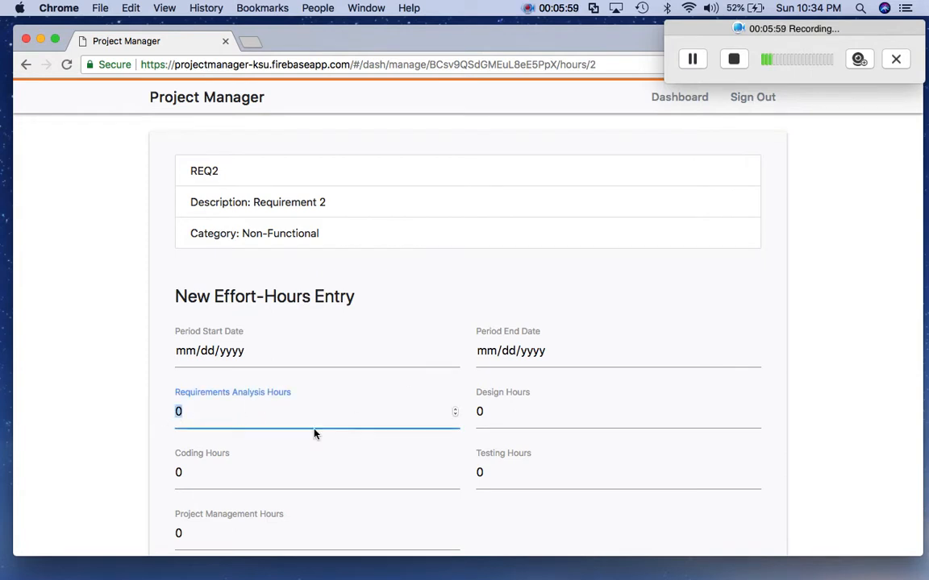
type("10")
double_click(251, 471)
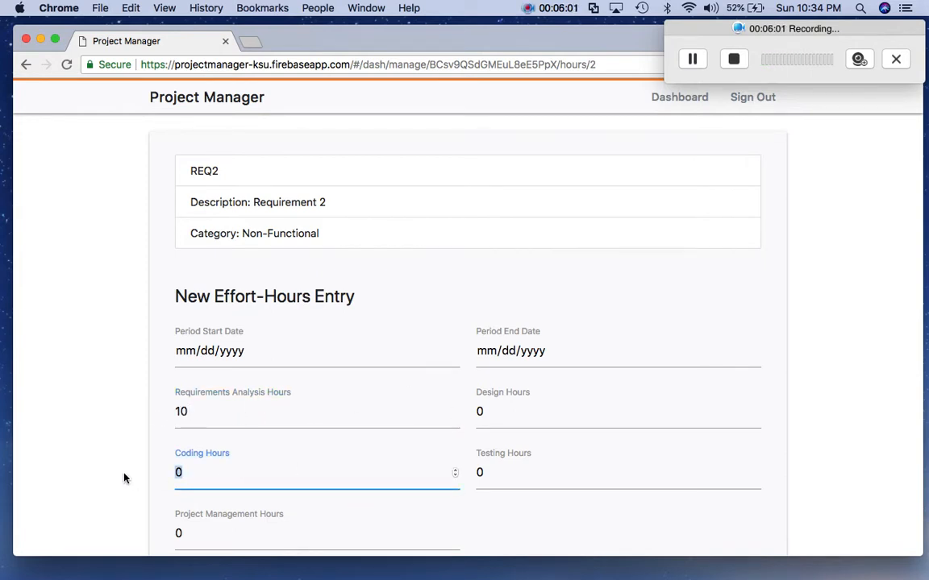
type("20")
scroll(125, 475, "down", 1)
scroll(72, 451, "down", 3)
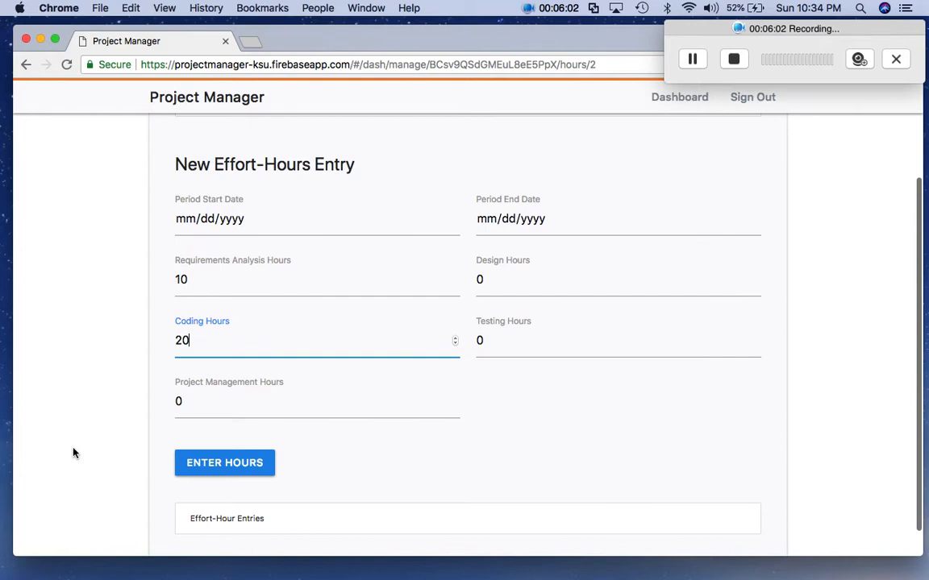
double_click(191, 401)
type("30")
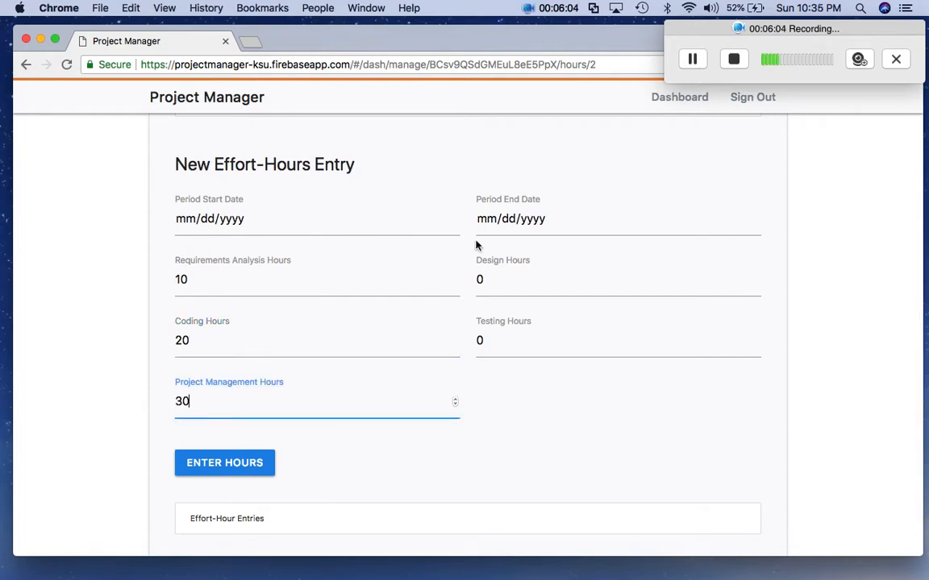
double_click(496, 280)
type("40")
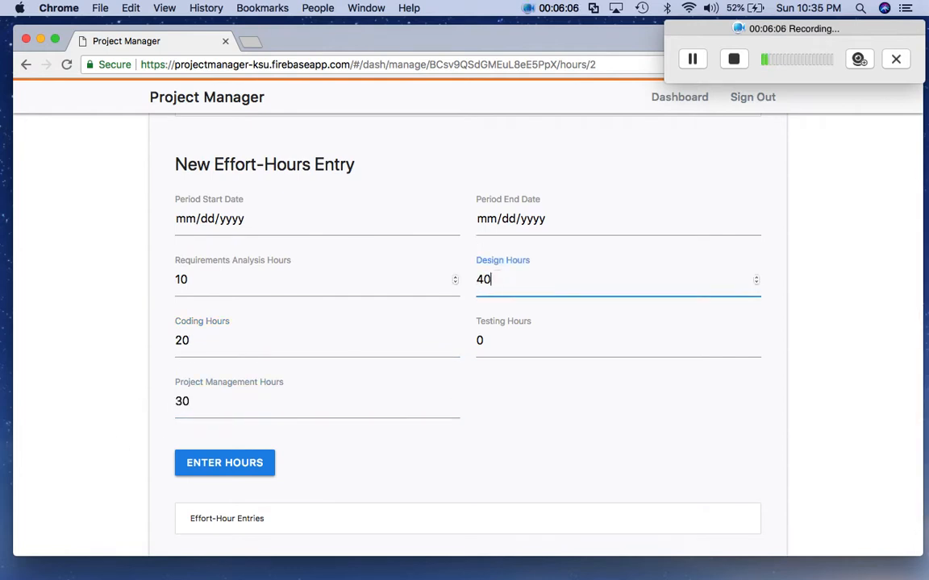
double_click(507, 344)
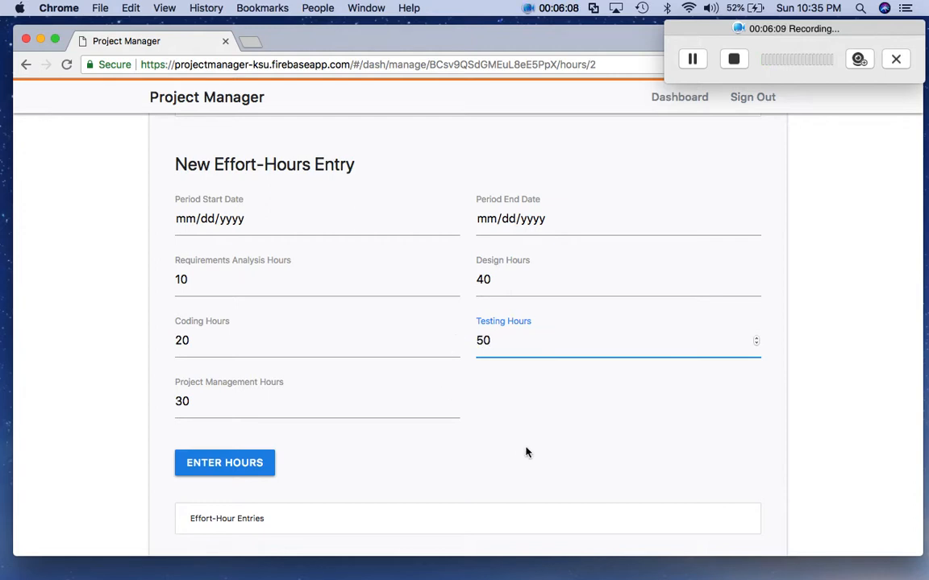
- Set the period to July 9–July 16, 2018 and submit the entry
left_click(240, 216)
left_click(451, 218)
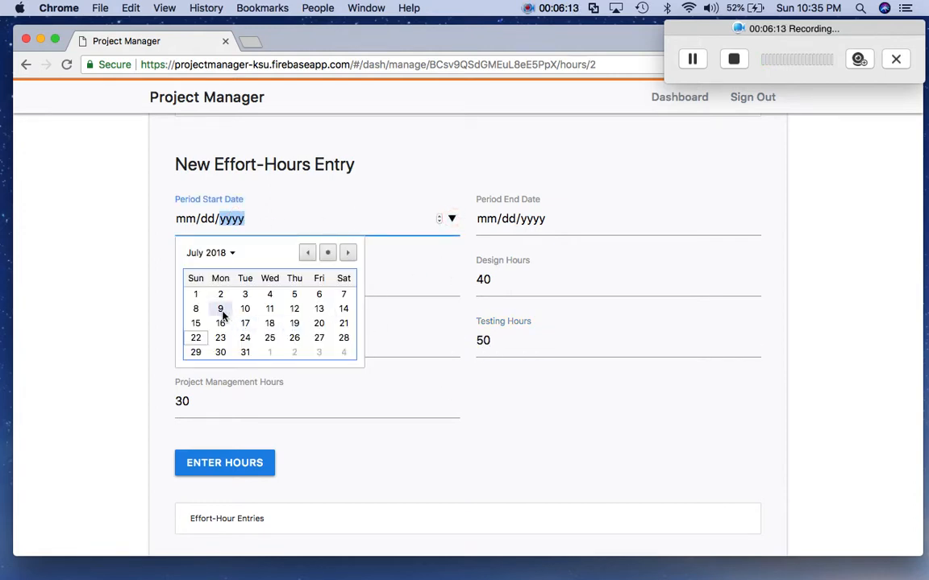
left_click(222, 313)
left_click(677, 218)
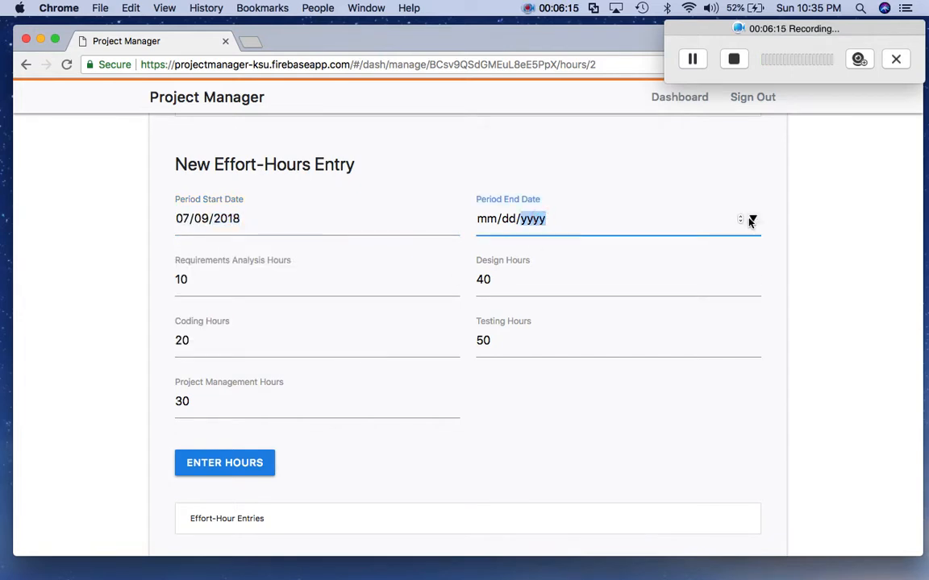
left_click(751, 219)
left_click(520, 323)
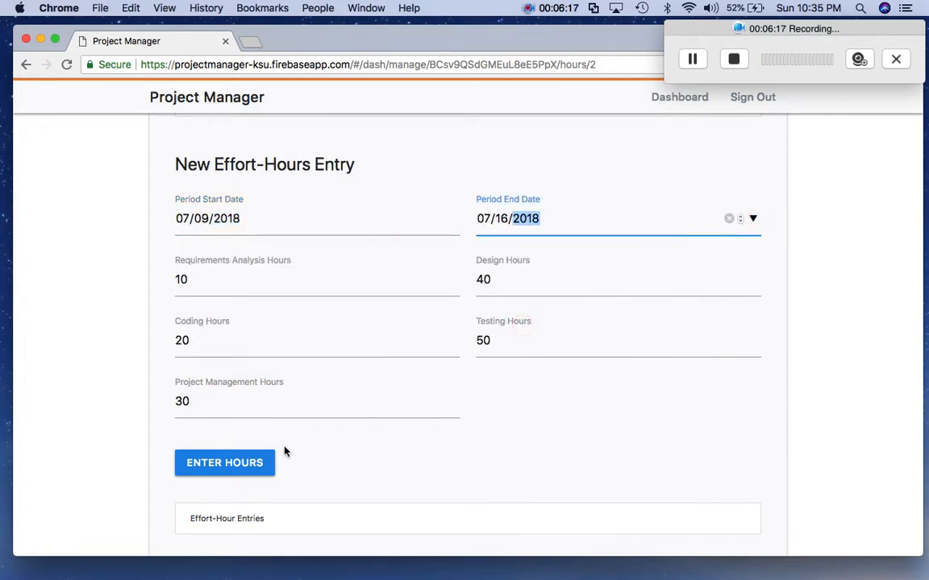
left_click(233, 467)
- Review the REQ2 effort-hours page to confirm Entry #1 (2018-07-09 to 2018-07-16) is recorded
scroll(356, 395, "down", 4)
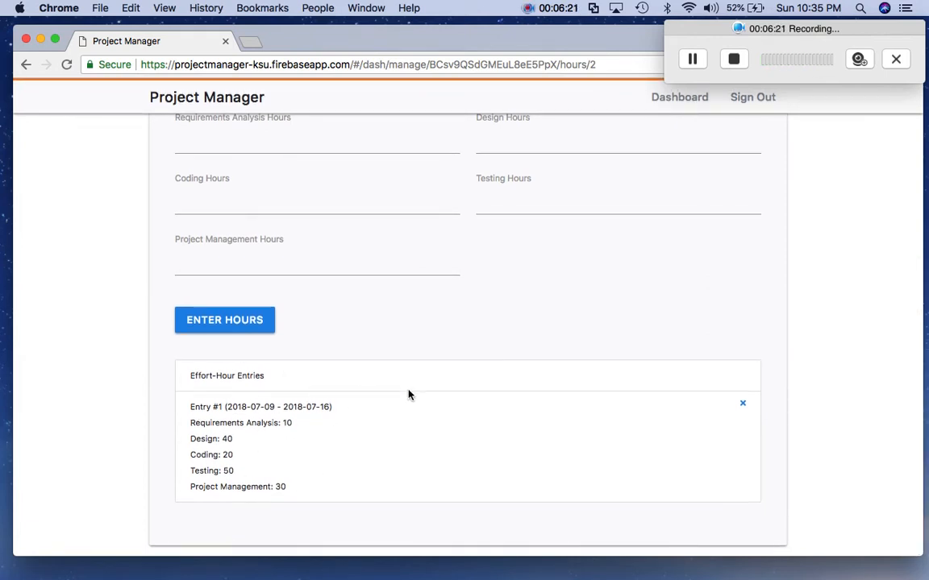
scroll(408, 395, "up", 7)
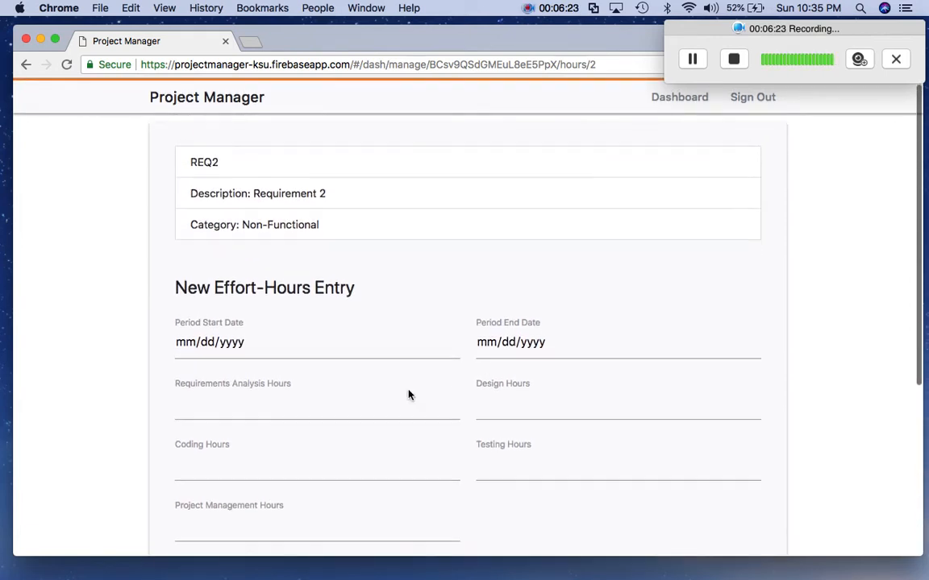
scroll(409, 394, "down", 7)
scroll(409, 394, "up", 7)
scroll(409, 394, "down", 2)
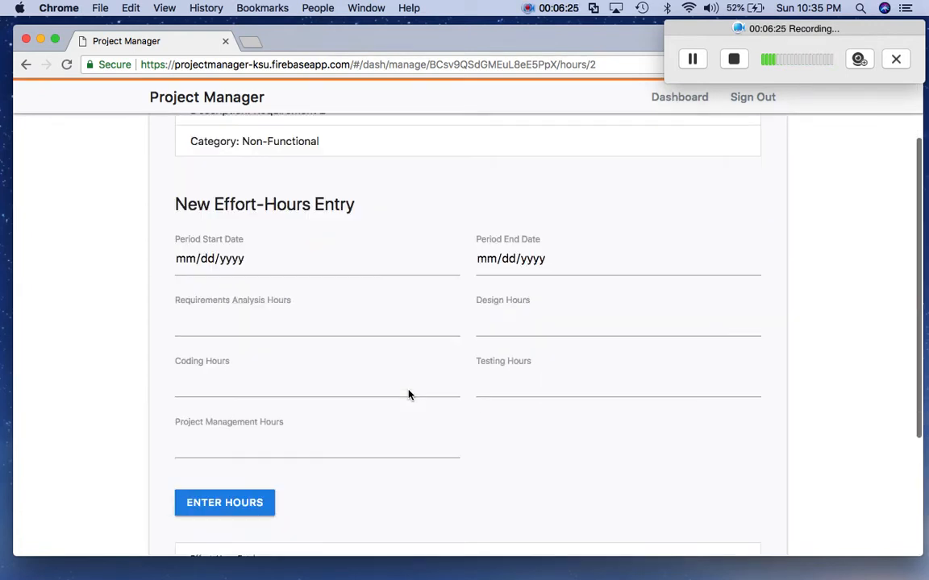
scroll(409, 394, "down", 2)
scroll(409, 395, "up", 4)
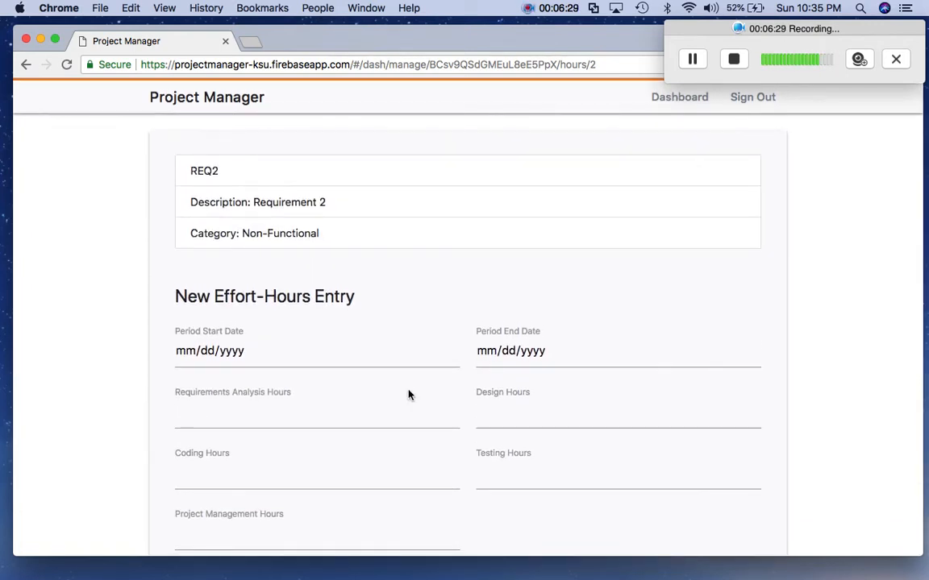
scroll(409, 394, "down", 2)
scroll(408, 394, "up", 2)
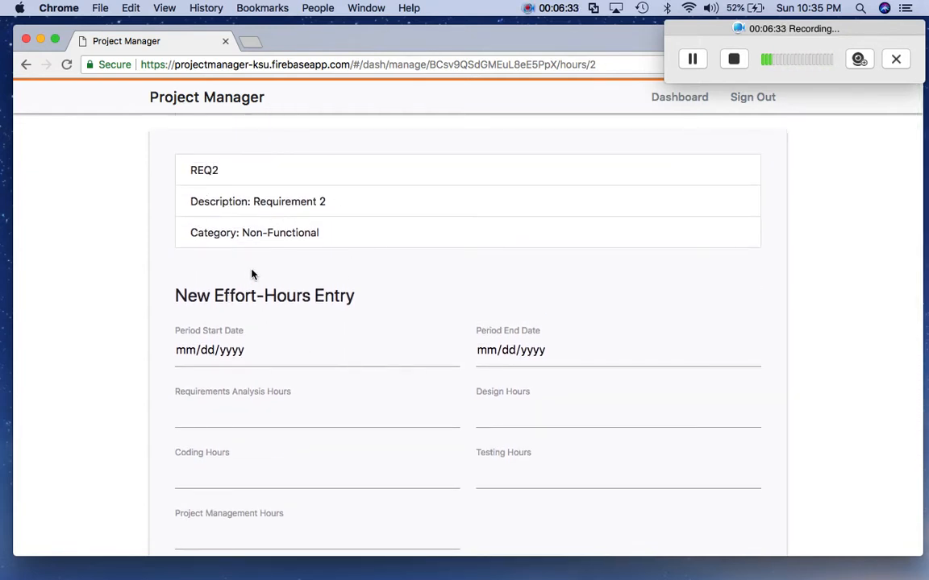
scroll(315, 243, "down", 3)
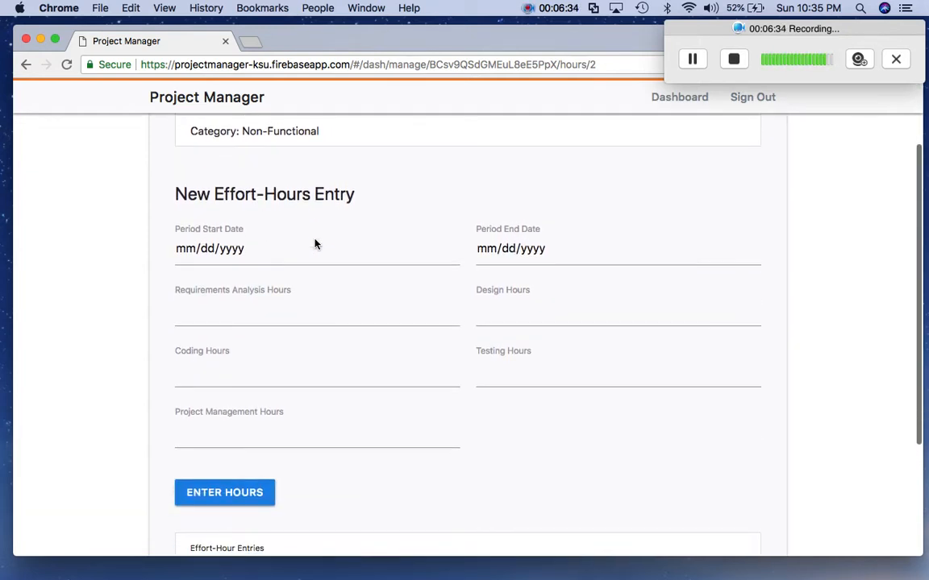
- Set the new REQ2 entry's period to July 16–July 20, 2018
left_click(452, 250)
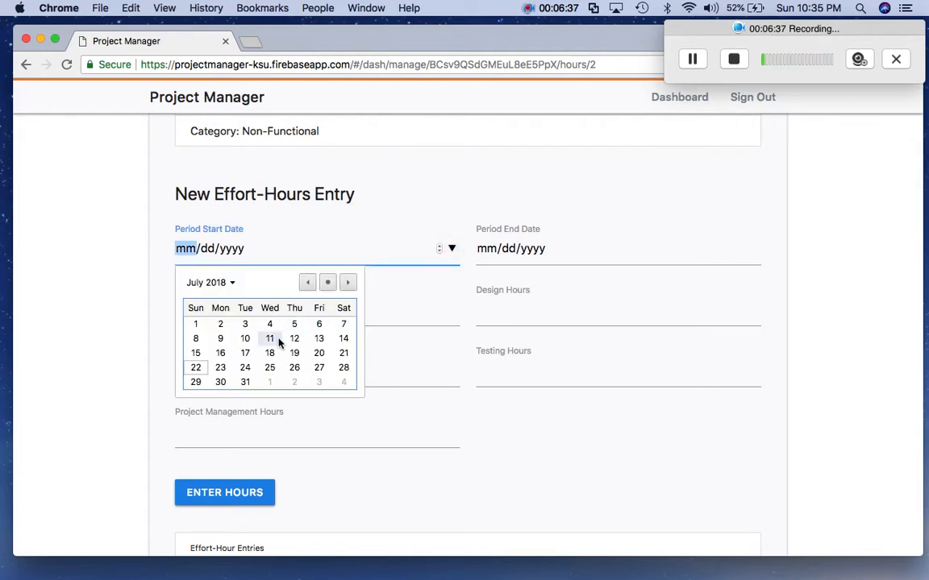
left_click(222, 354)
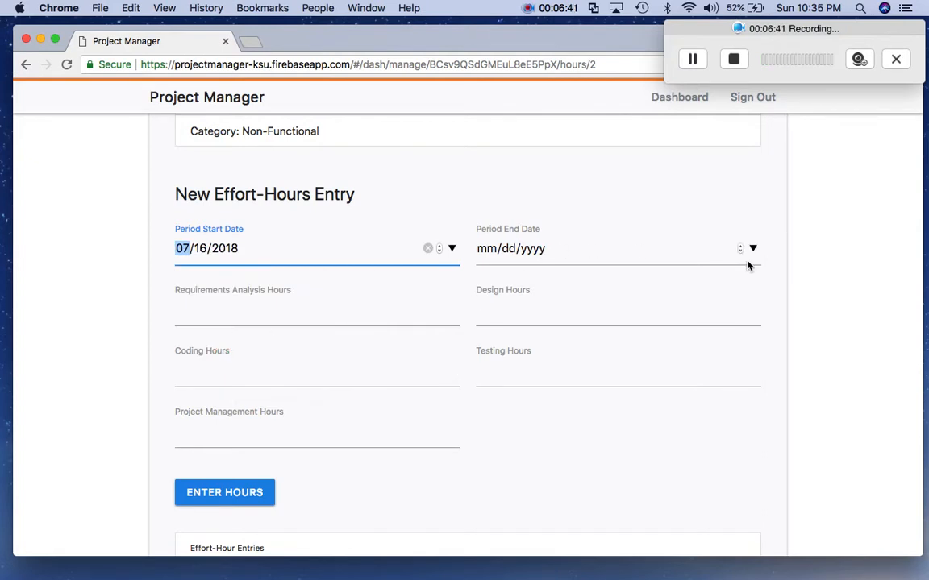
left_click(752, 248)
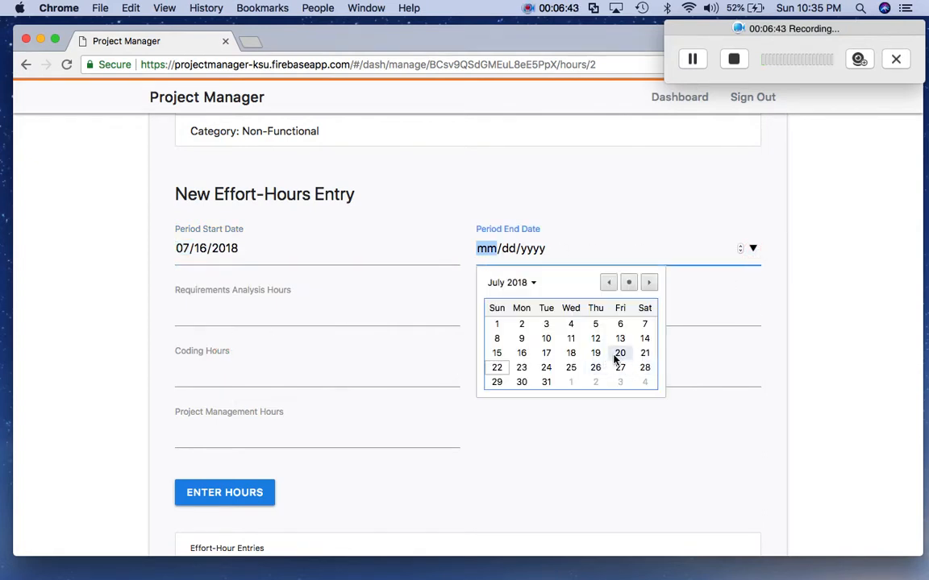
left_click(617, 355)
- Enter 100 hours for analysis, coding, management, design and testing, then submit
left_click(378, 315)
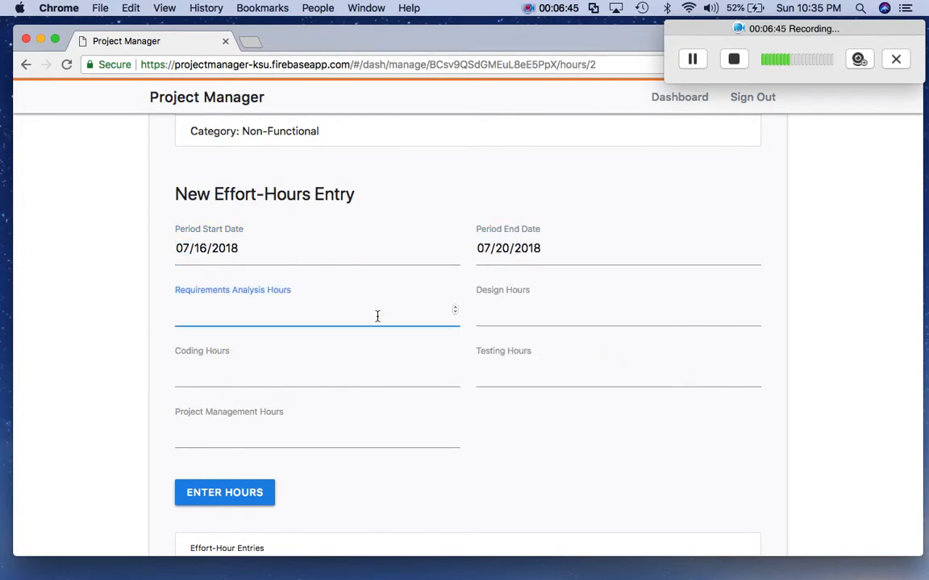
scroll(288, 337, "down", 5)
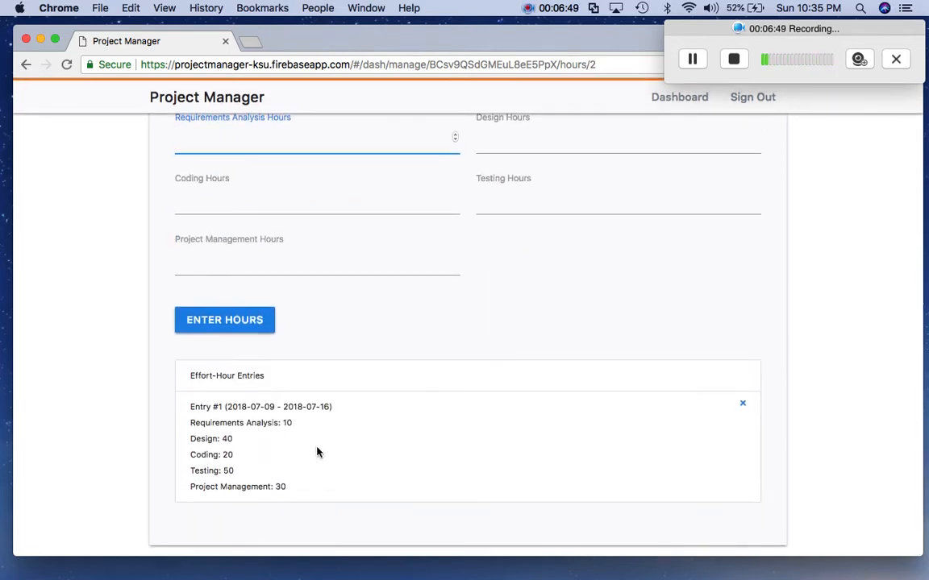
scroll(317, 451, "up", 5)
type("100")
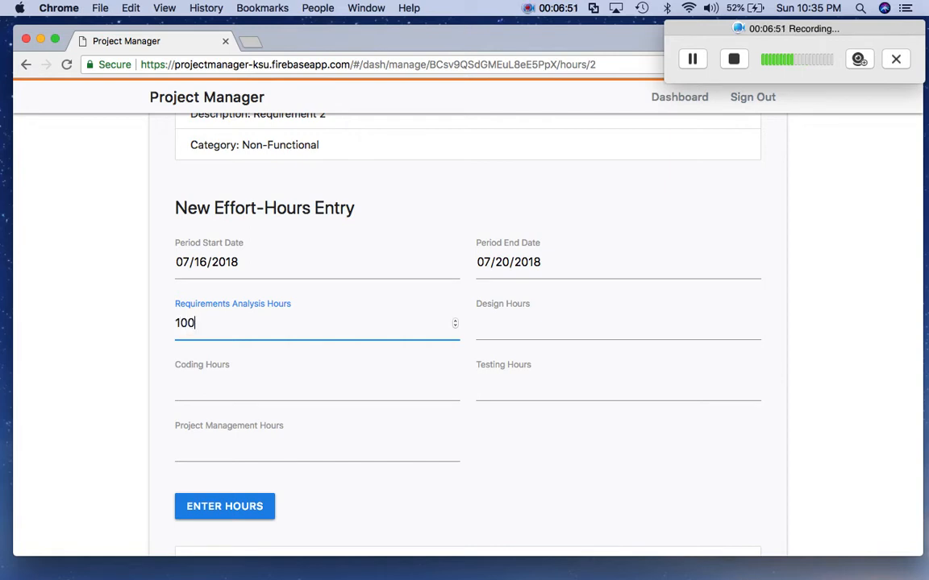
left_click(238, 389)
type("100")
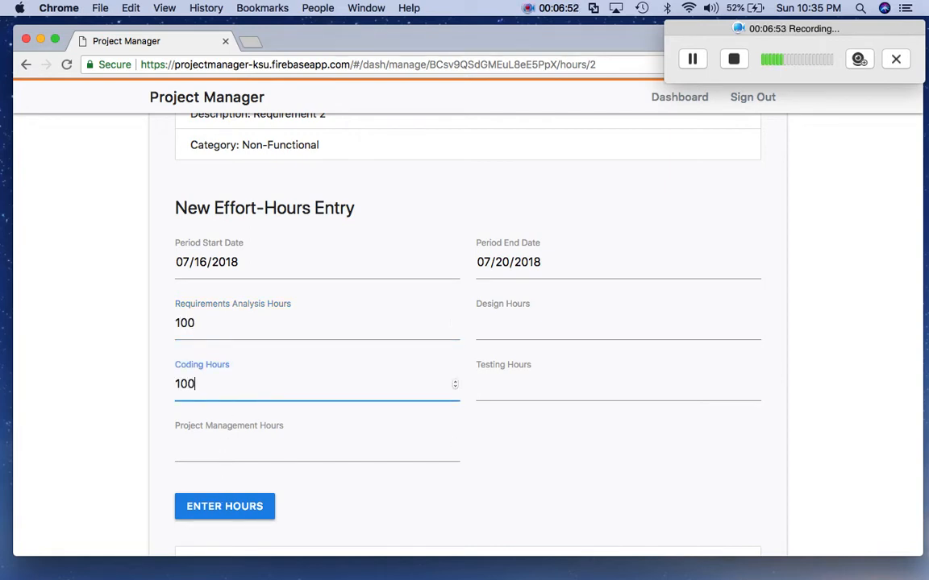
left_click(182, 446)
type("100")
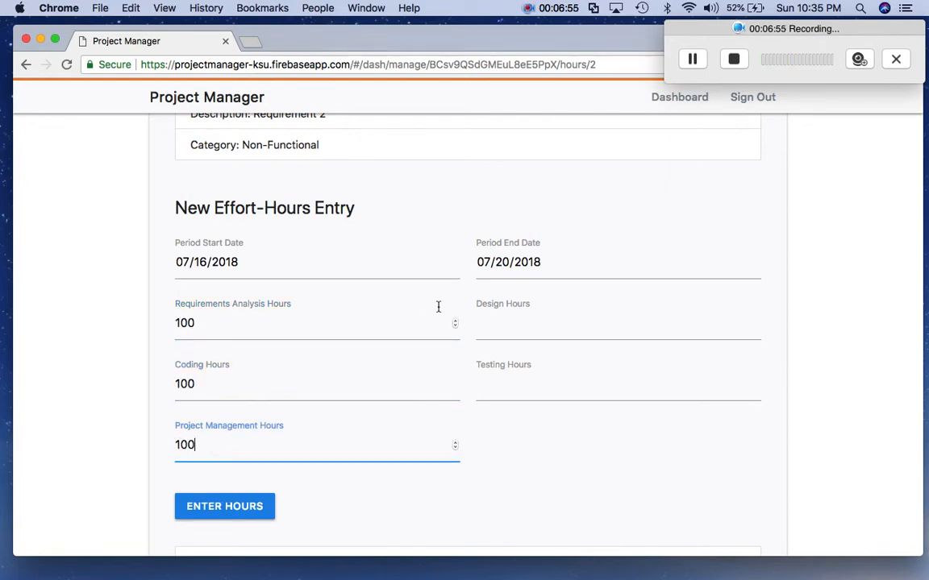
left_click(477, 322)
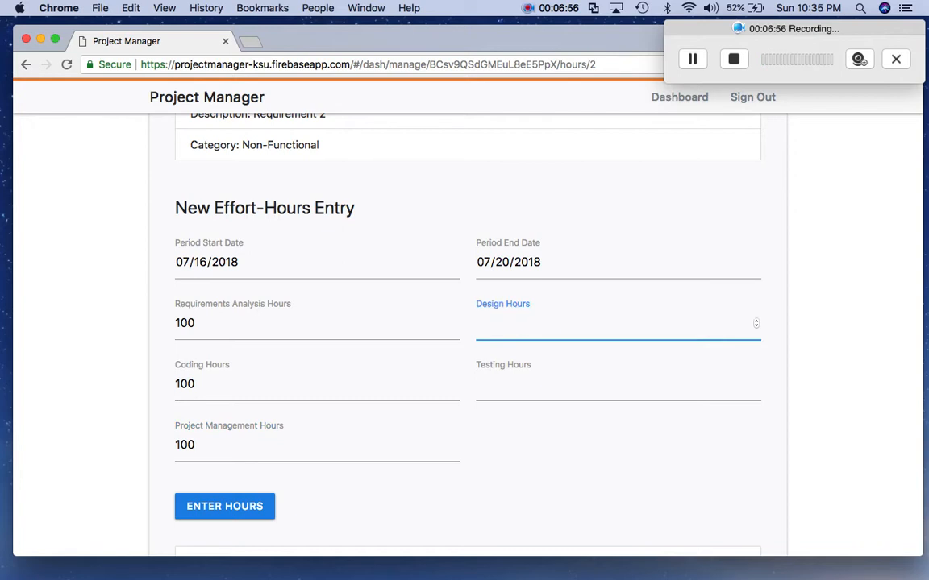
left_click(531, 392)
type("100")
scroll(416, 419, "down", 2)
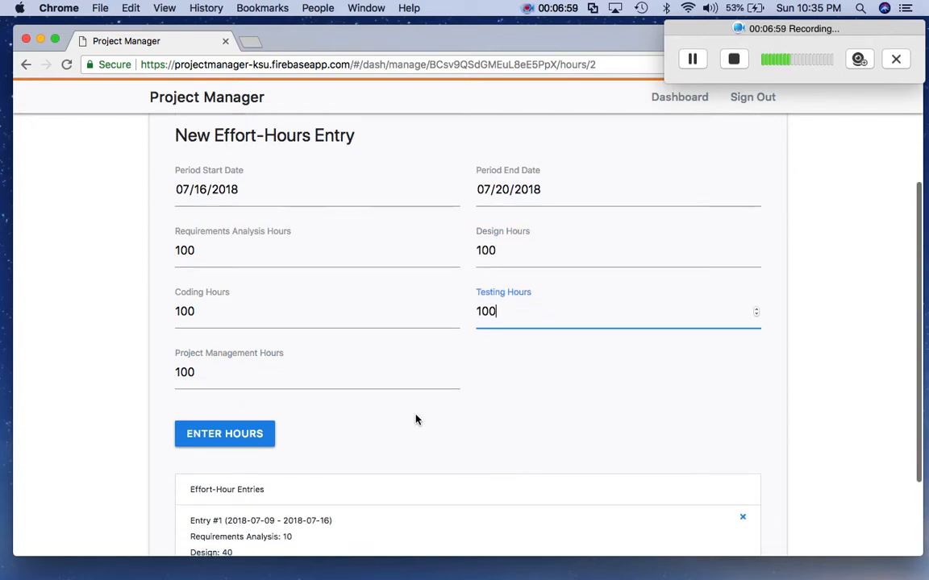
left_click(243, 439)
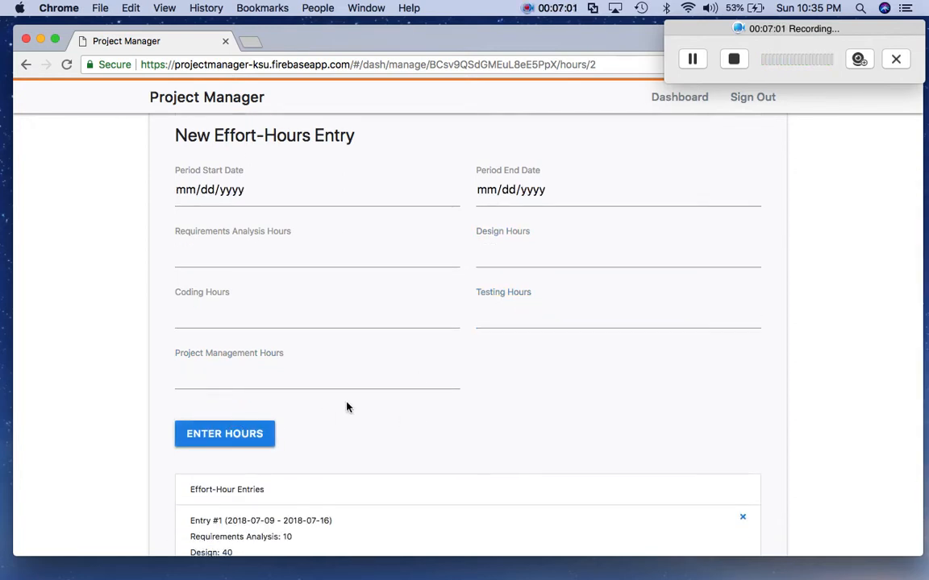
scroll(348, 406, "down", 6)
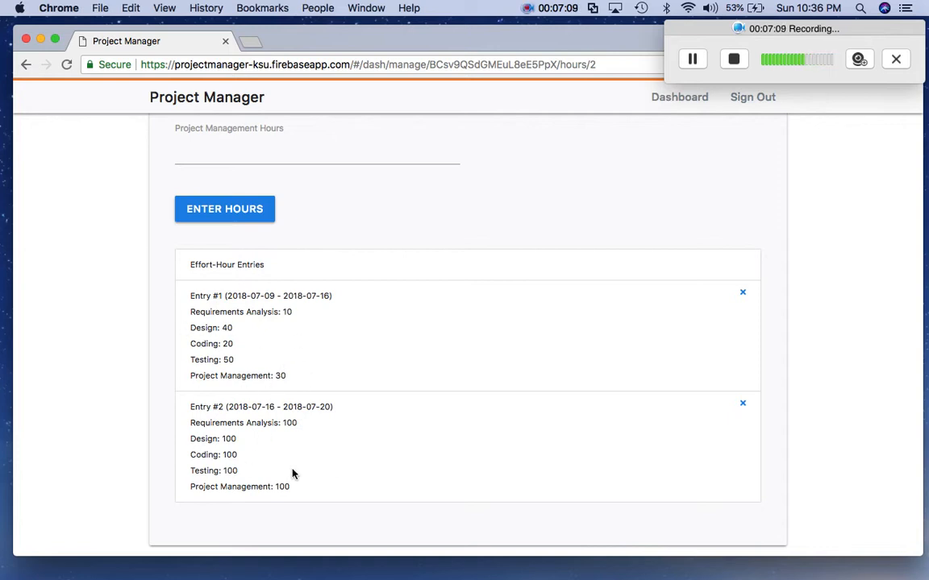
scroll(288, 420, "up", 5)
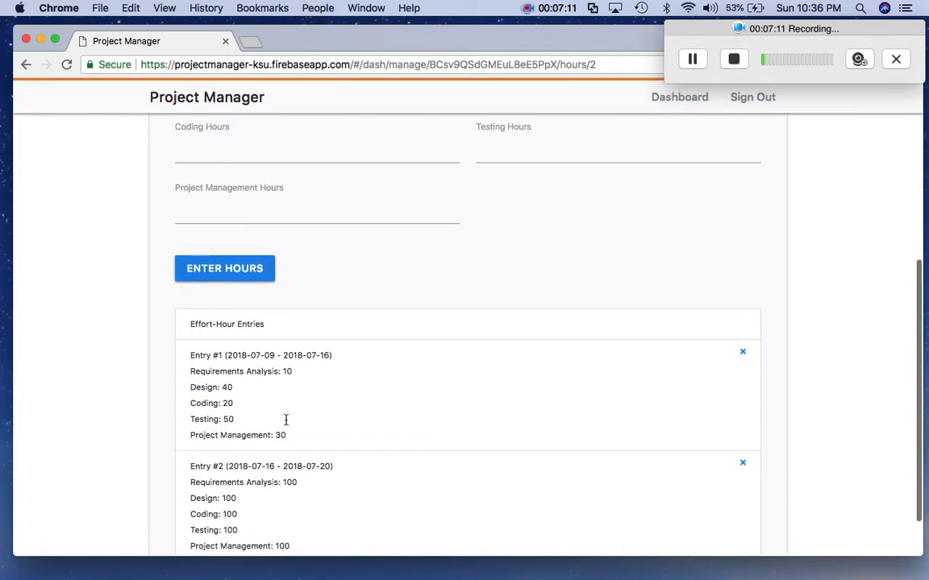
scroll(285, 419, "down", 5)
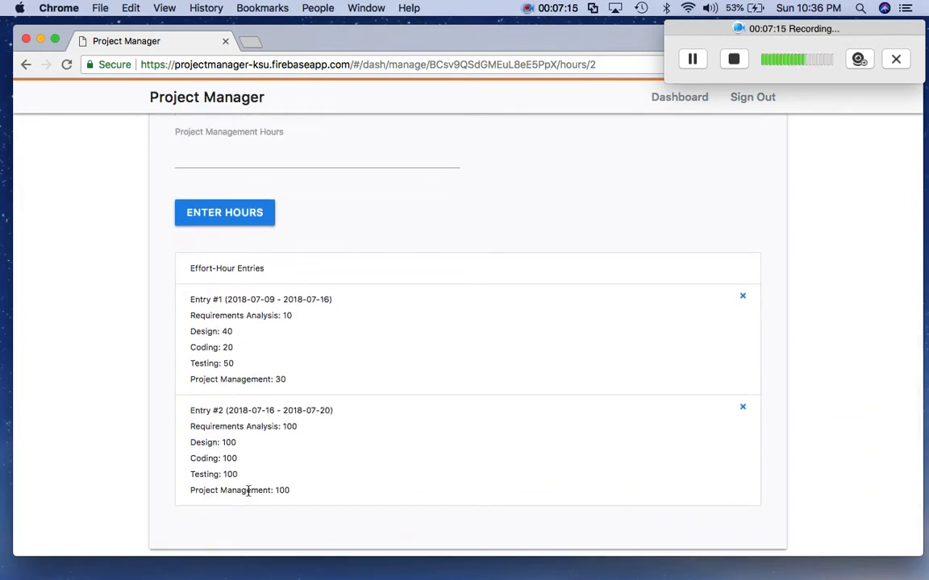
scroll(247, 483, "up", 5)
scroll(262, 423, "up", 1)
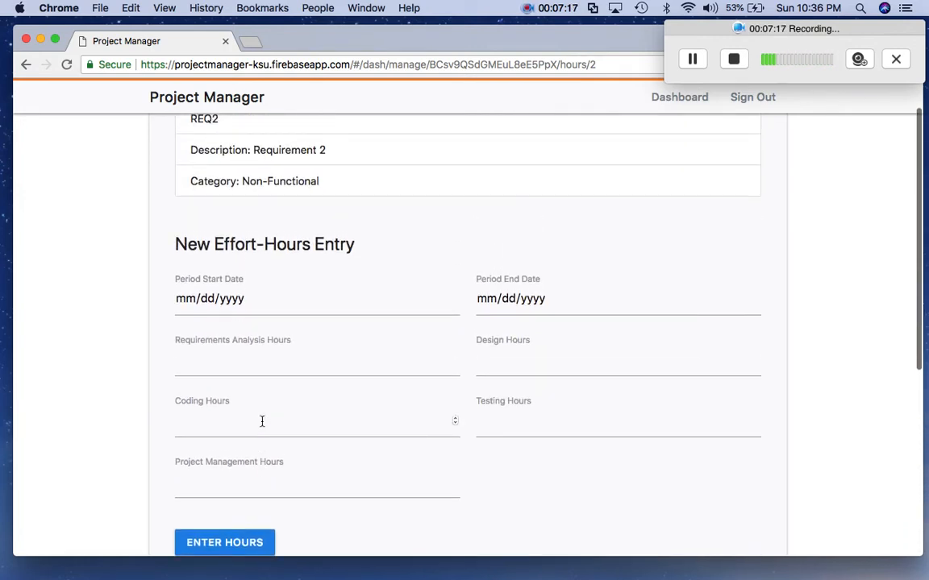
scroll(262, 424, "up", 1)
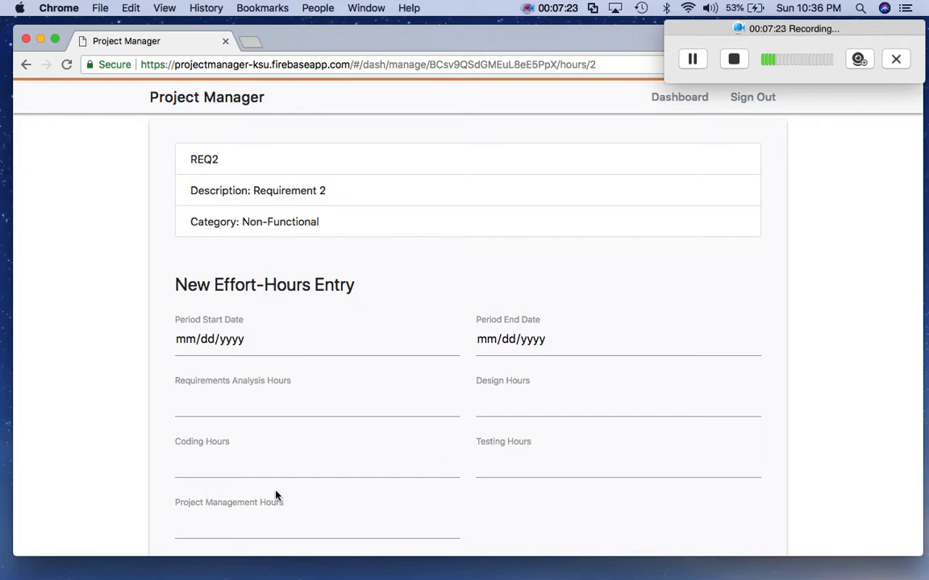
scroll(355, 444, "up", 1)
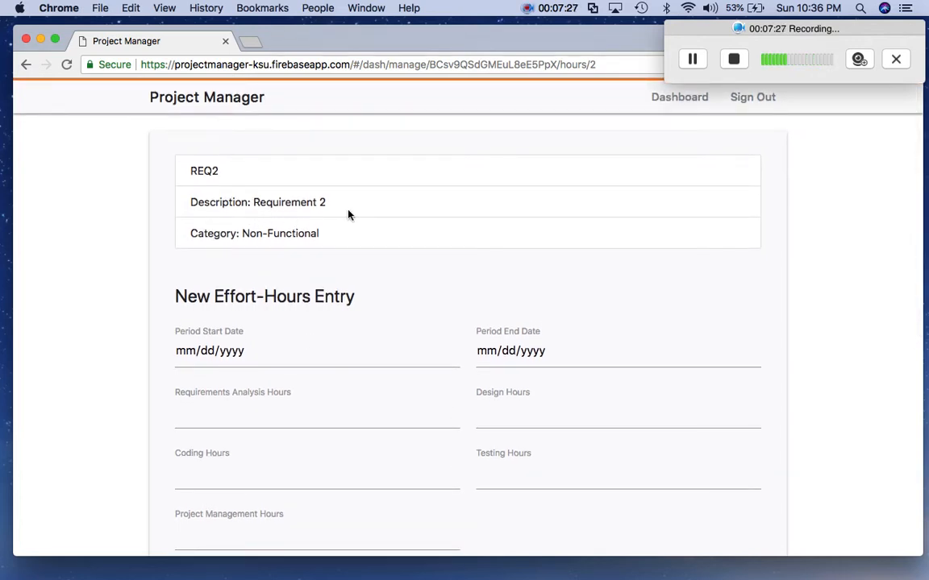
- Return to the dashboard, reopen My Project and view REQ2's work-breakdown analytics
left_click(674, 107)
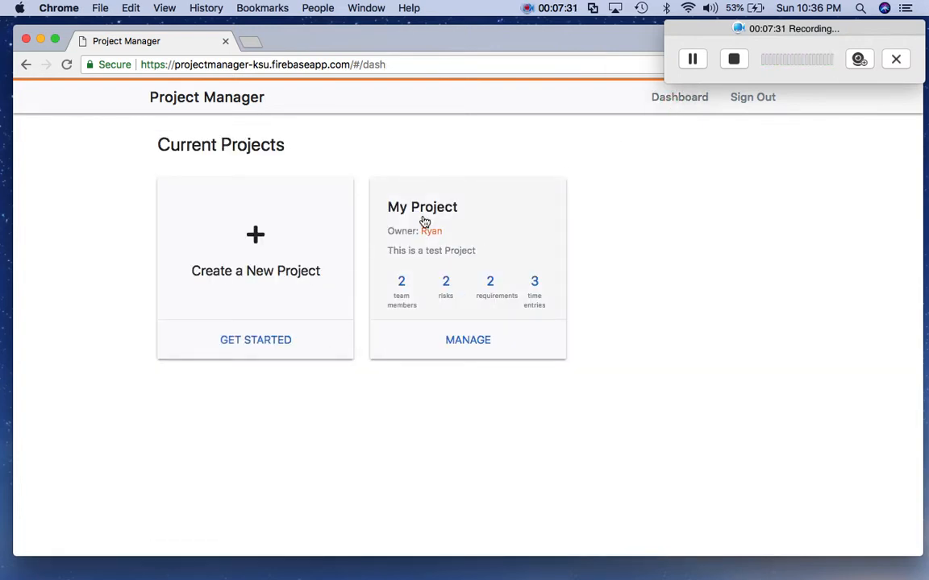
left_click(425, 221)
scroll(512, 264, "down", 5)
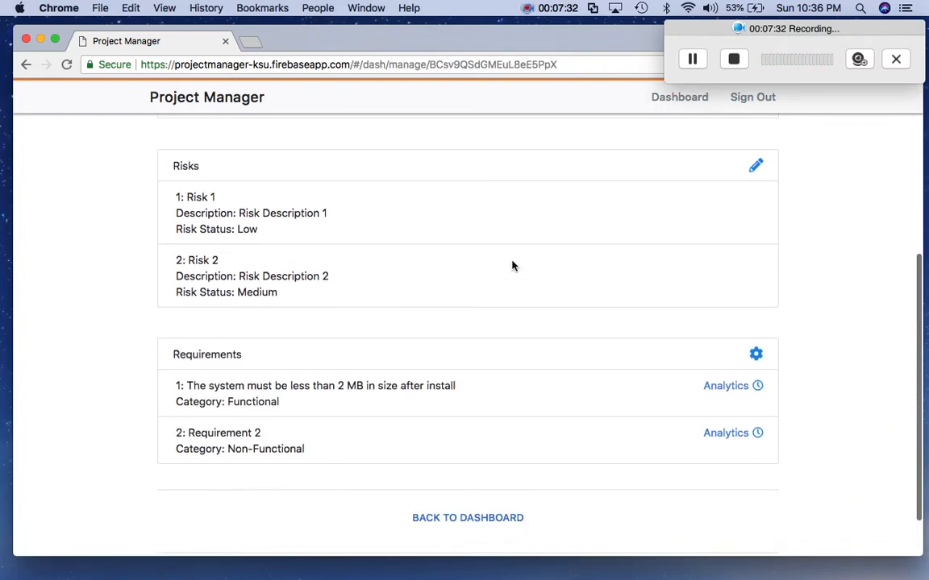
scroll(512, 266, "down", 2)
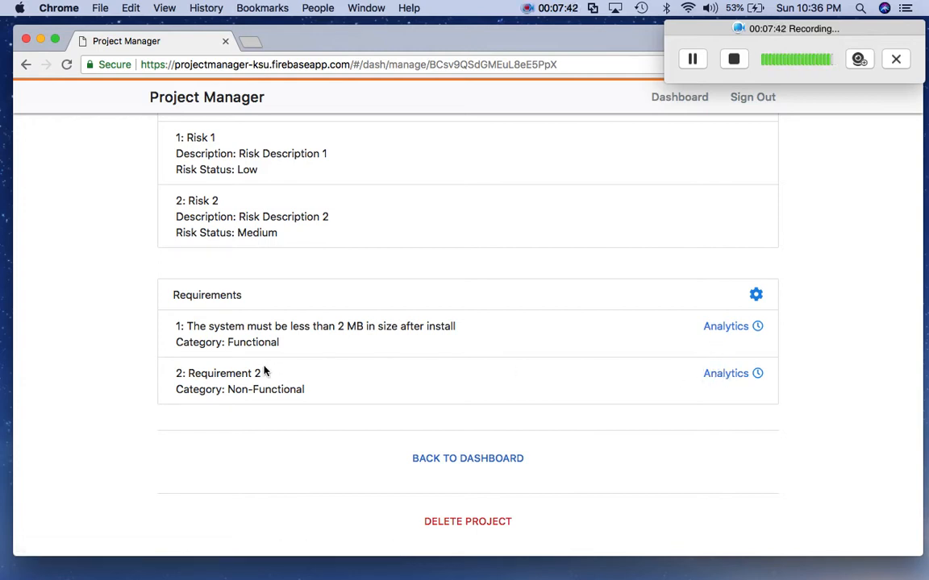
left_click(708, 380)
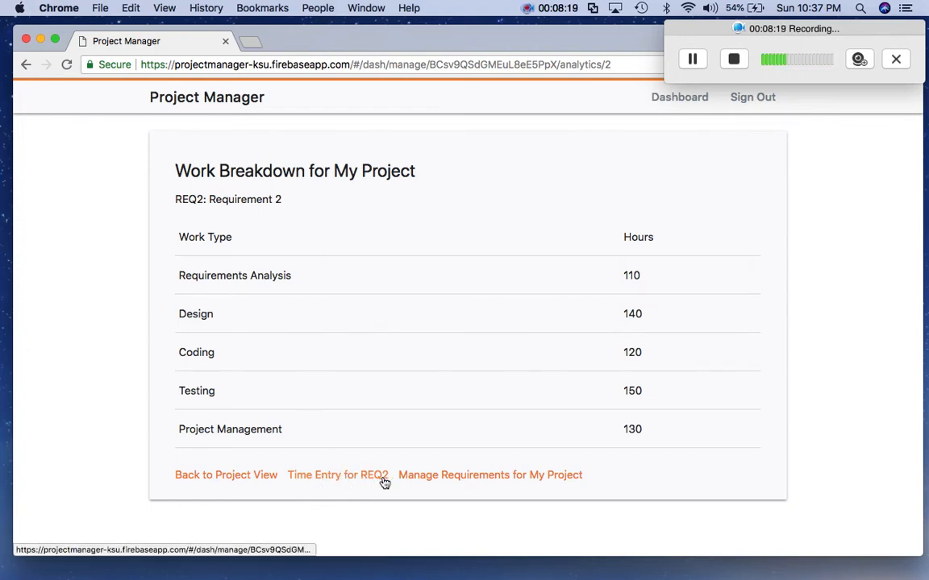
- Check REQ2's hour entries, then go back to the Current Projects dashboard
left_click(355, 477)
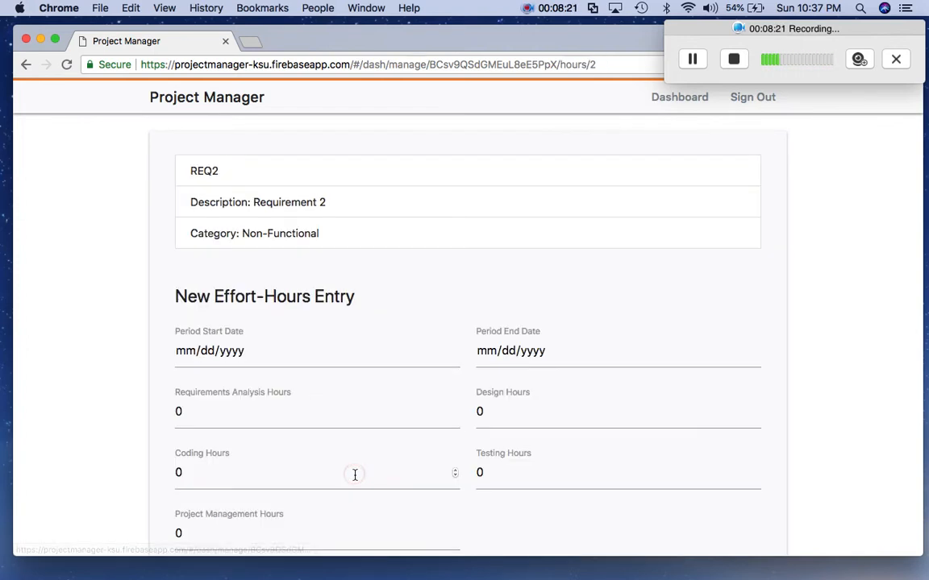
scroll(400, 348, "down", 3)
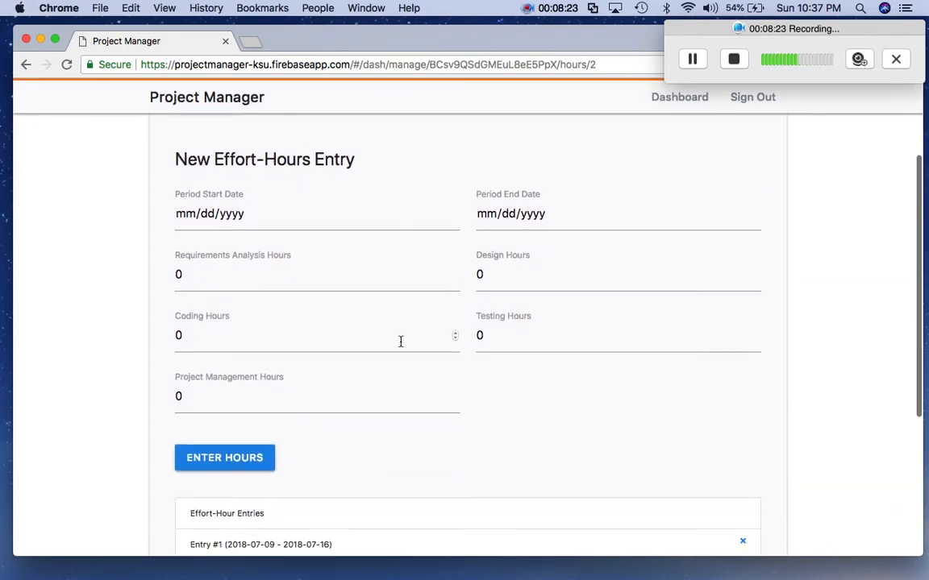
scroll(360, 266, "down", 5)
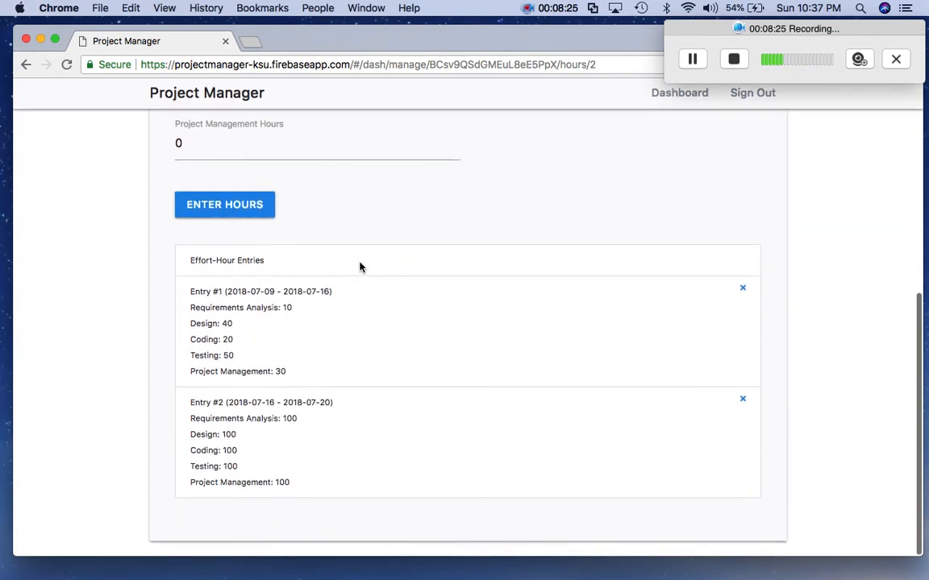
scroll(360, 266, "up", 8)
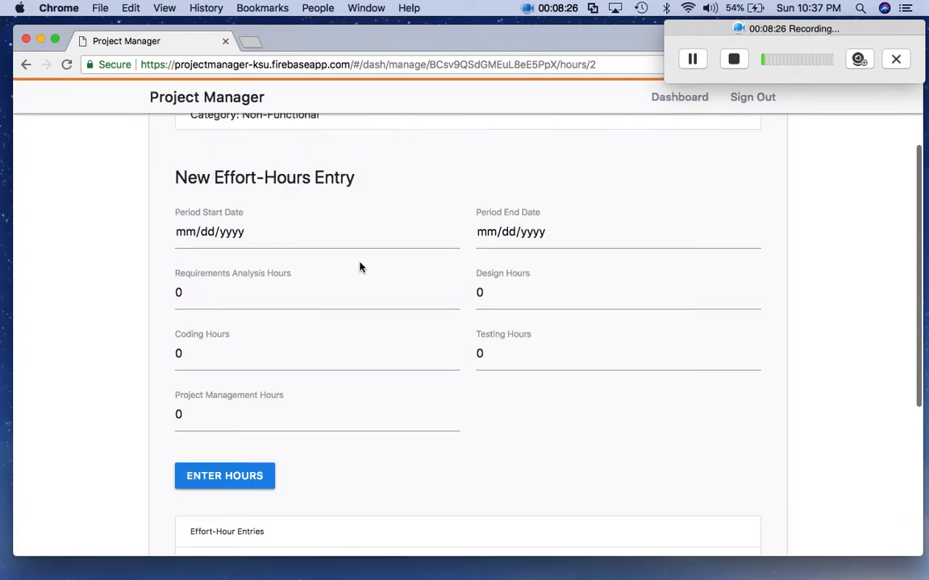
left_click(673, 100)
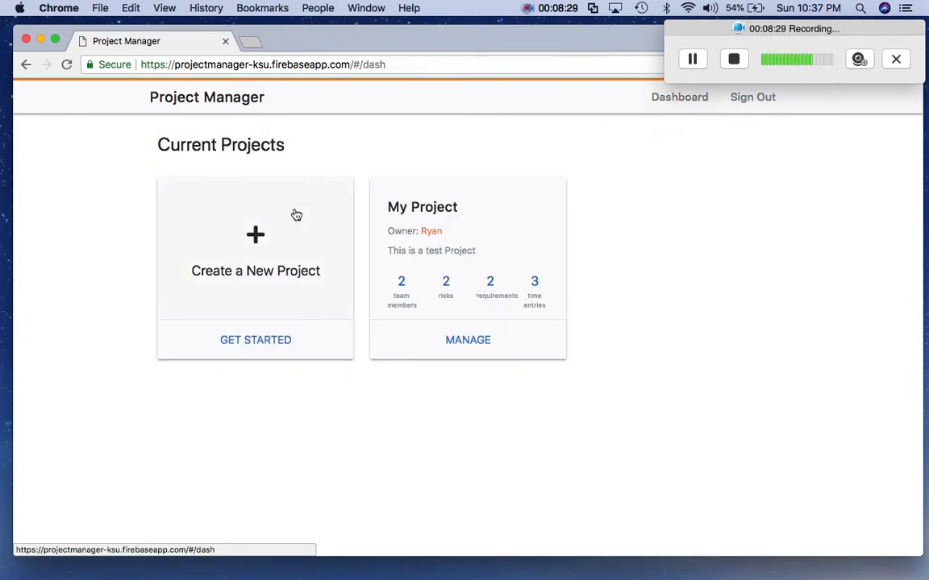
- Open and cancel the new project form, then sign out to the Sign In page
left_click(253, 233)
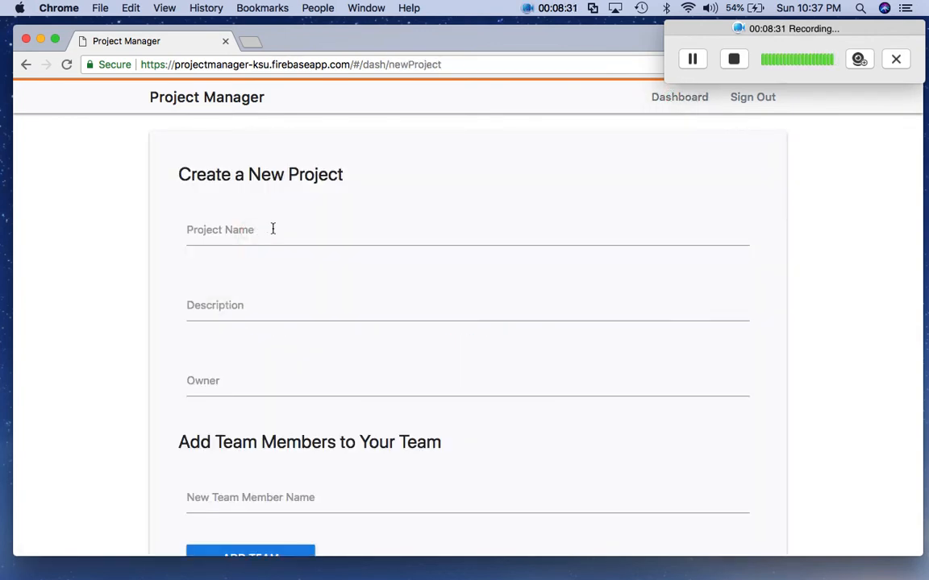
scroll(317, 232, "down", 2)
scroll(318, 232, "down", 2)
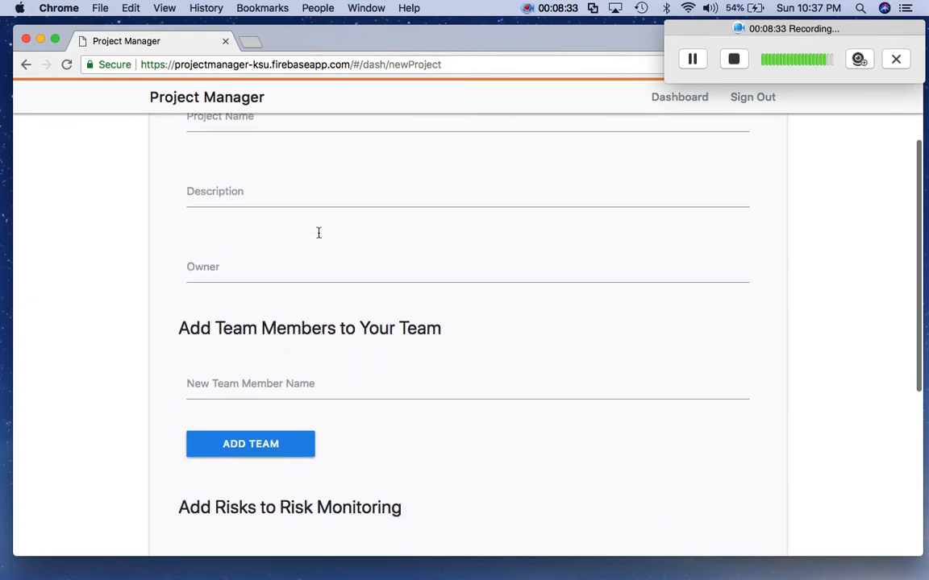
scroll(319, 233, "up", 4)
scroll(318, 232, "down", 10)
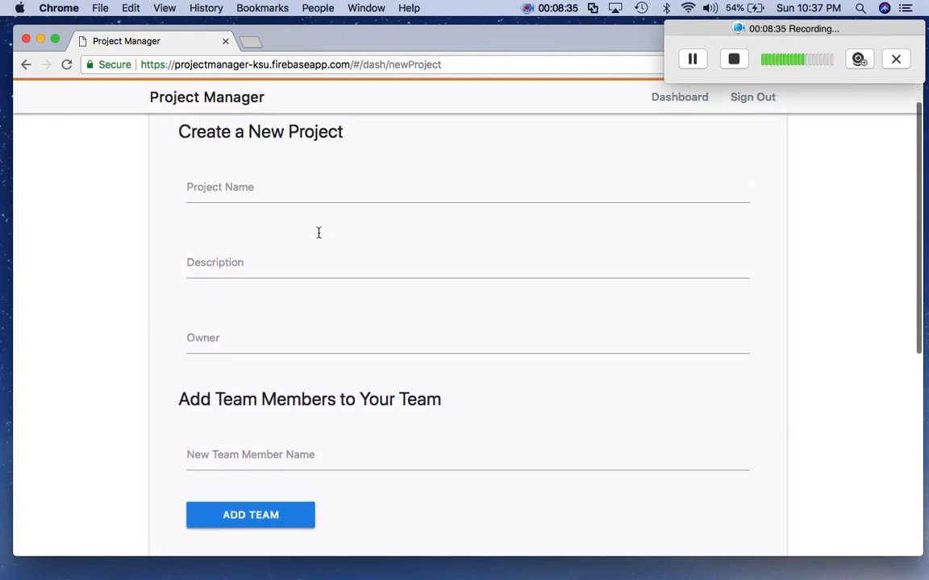
scroll(318, 232, "down", 2)
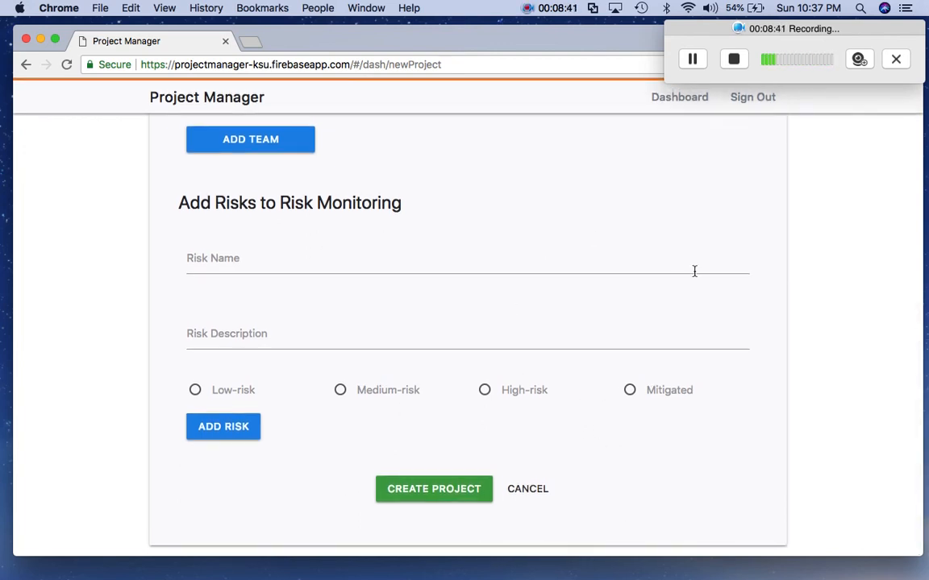
left_click(536, 491)
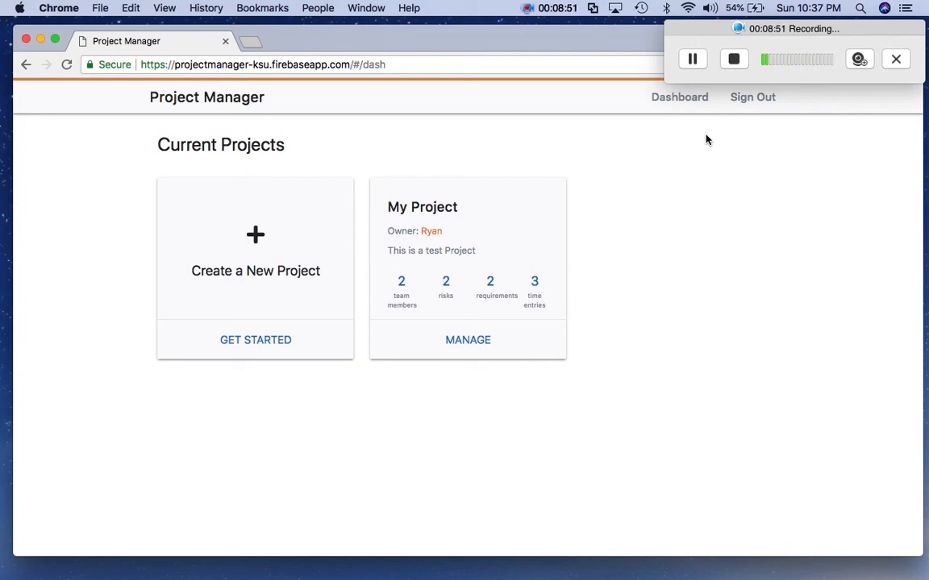
left_click(753, 99)
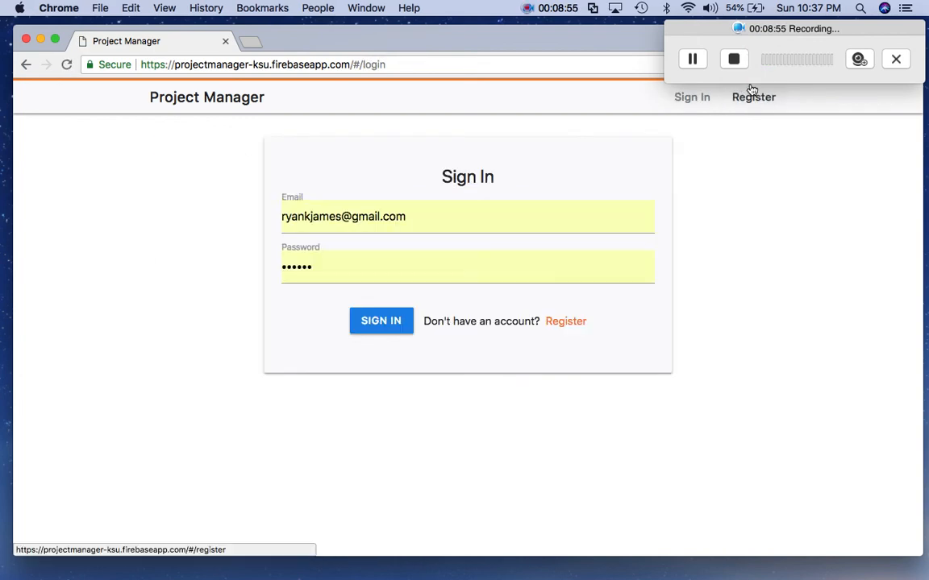